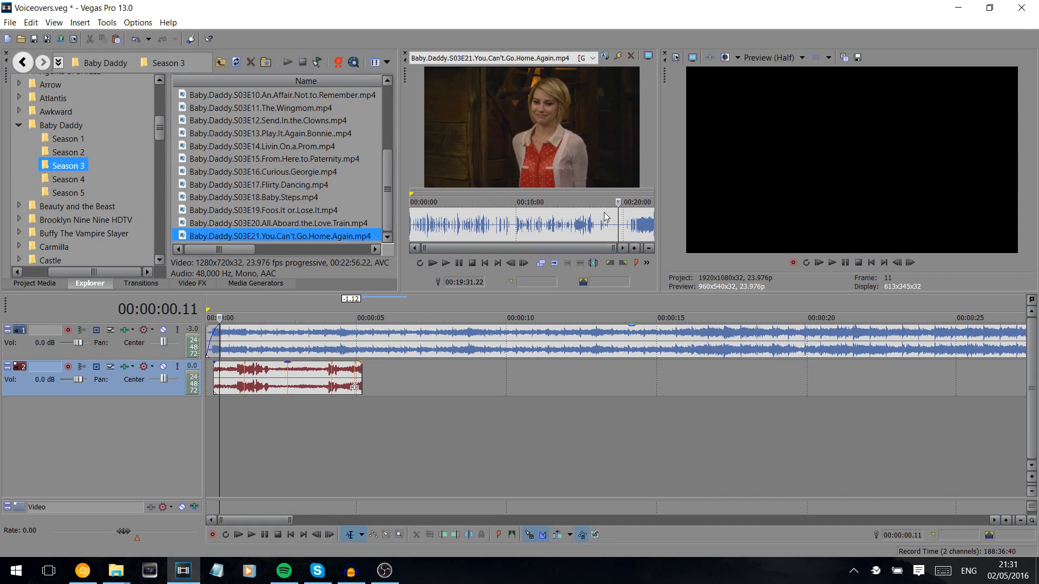
# Set the audio of the Baby Daddy S03E21 clip in the trimmer to Channel 3
pyautogui.rightClick(621, 227)
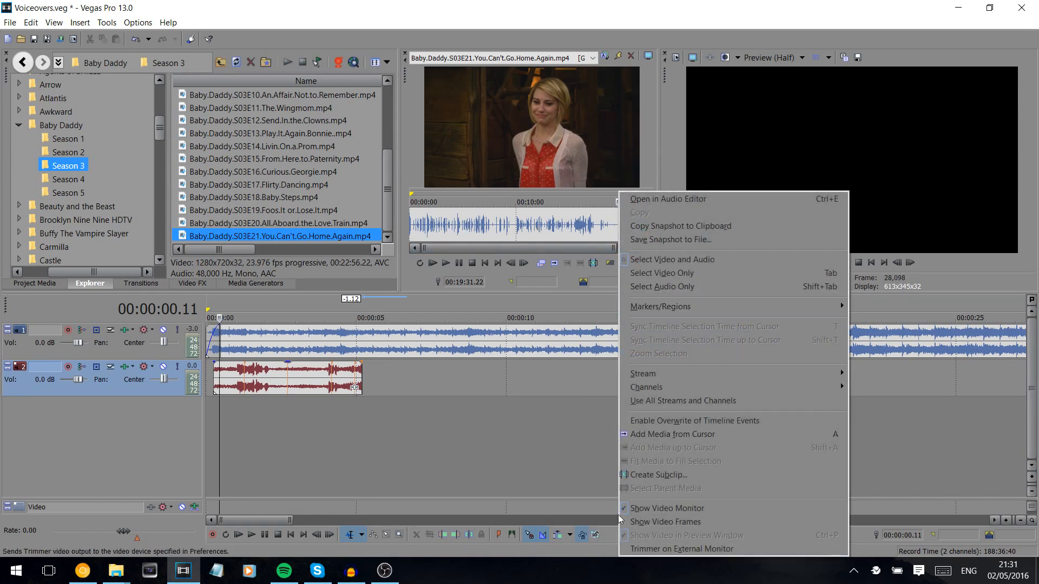
pyautogui.moveTo(688, 389)
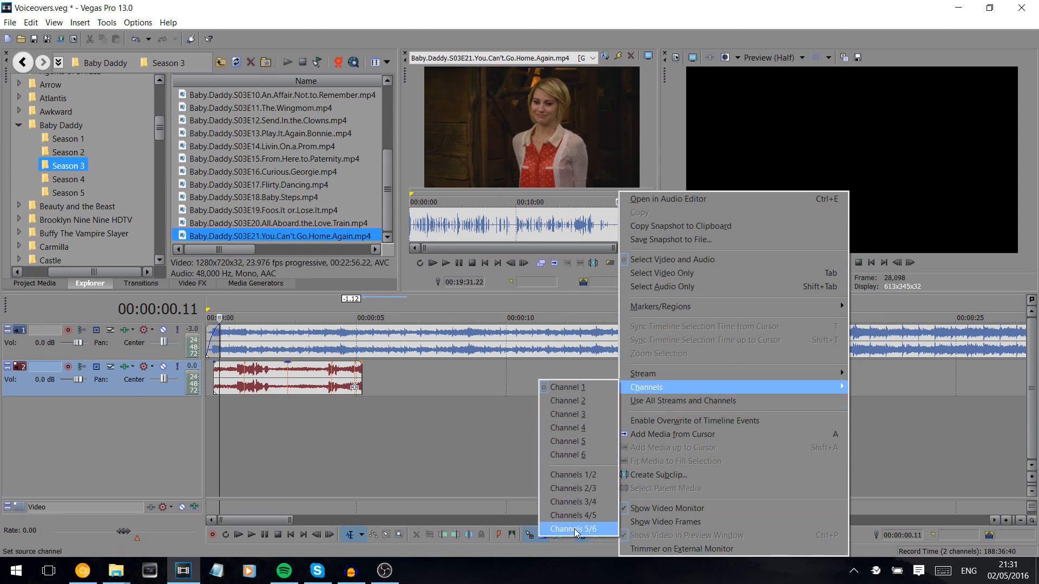
pyautogui.click(581, 416)
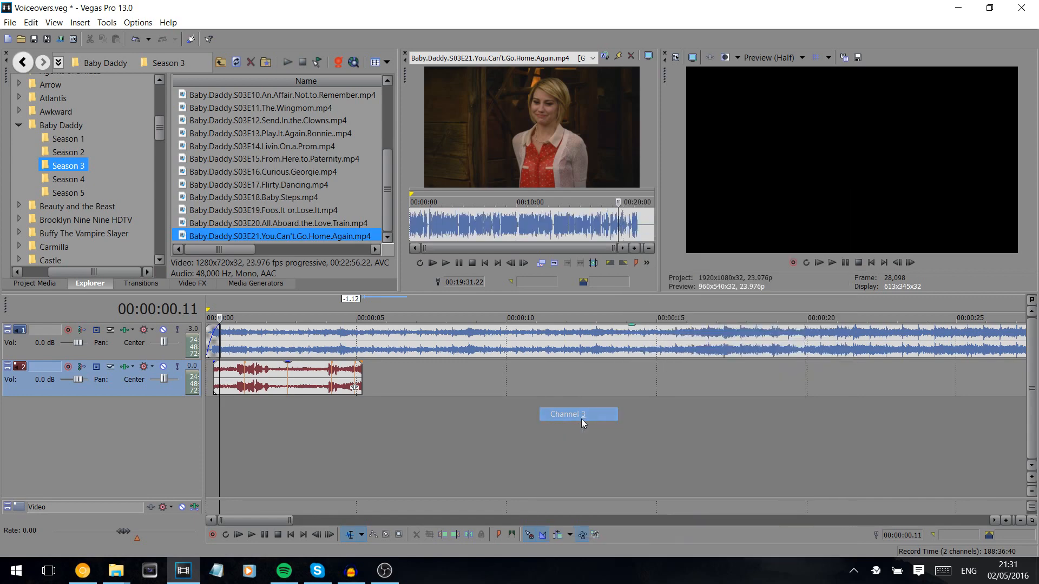
# Select the spoken line from 00:19:31.20 to 00:19:33.04 in the trimmer
pyautogui.scroll(10, 603, 230)
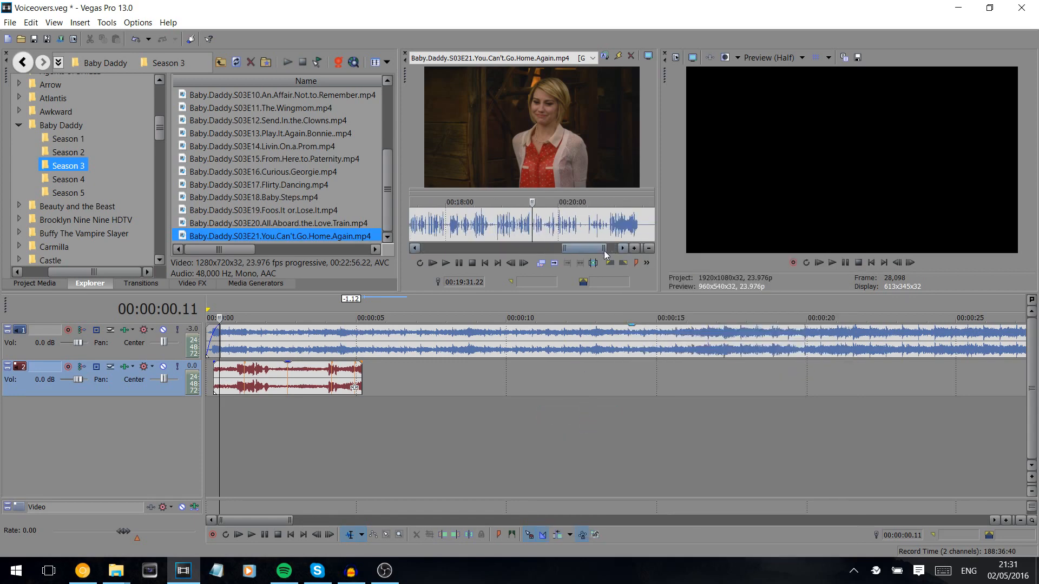
pyautogui.rightClick(545, 213)
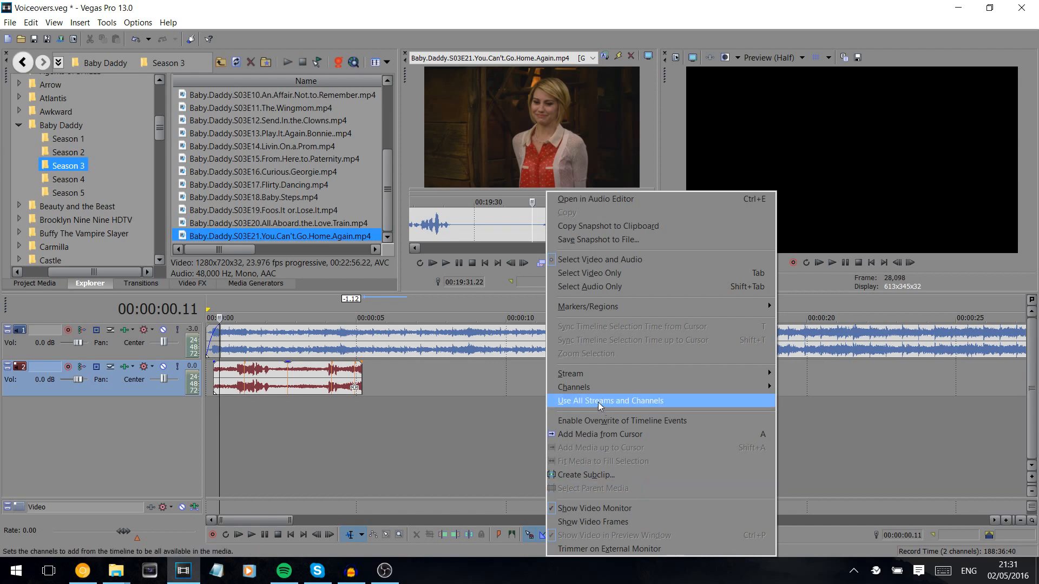
pyautogui.click(531, 201)
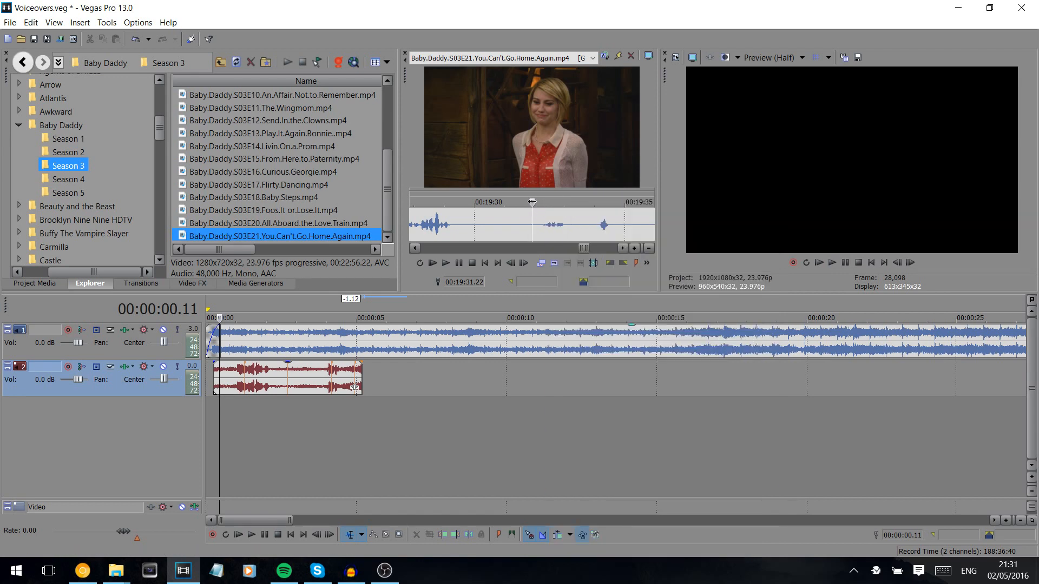
pyautogui.moveTo(532, 202); pyautogui.dragTo(569, 201)
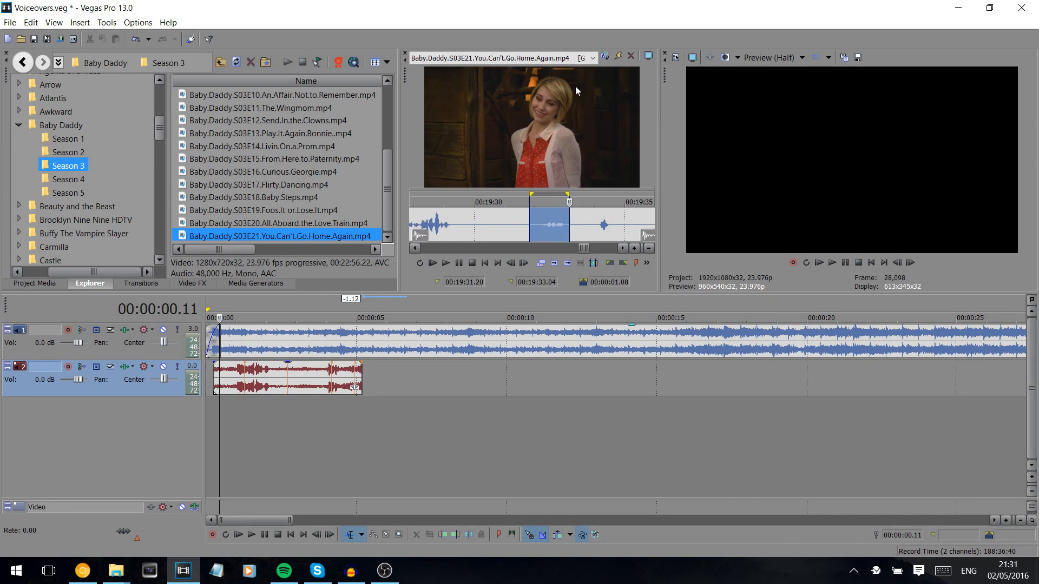
# Add the trimmer selection as an audio-only event on the second track at about 00:00:07.13
pyautogui.rightClick(549, 234)
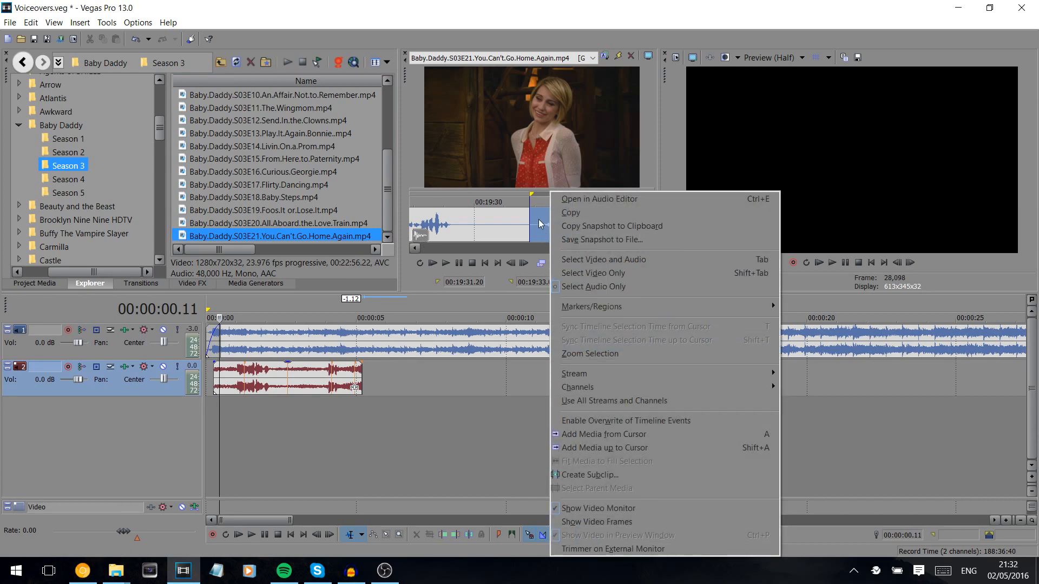
pyautogui.click(527, 268)
pyautogui.moveTo(391, 385); pyautogui.dragTo(439, 382)
# Normalize the new voice clip on the second track
pyautogui.rightClick(440, 382)
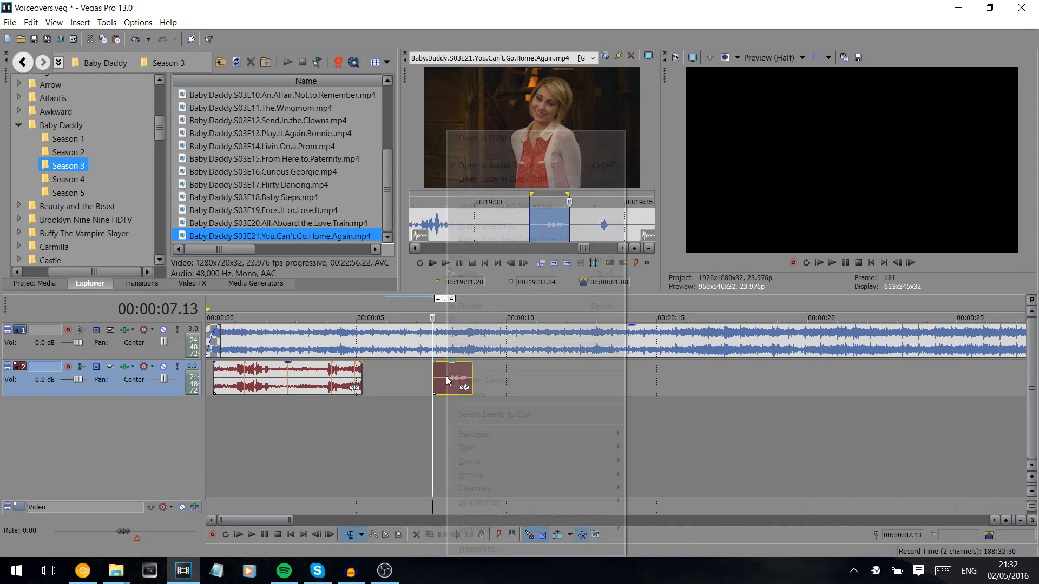
pyautogui.moveTo(476, 435)
pyautogui.click(423, 493)
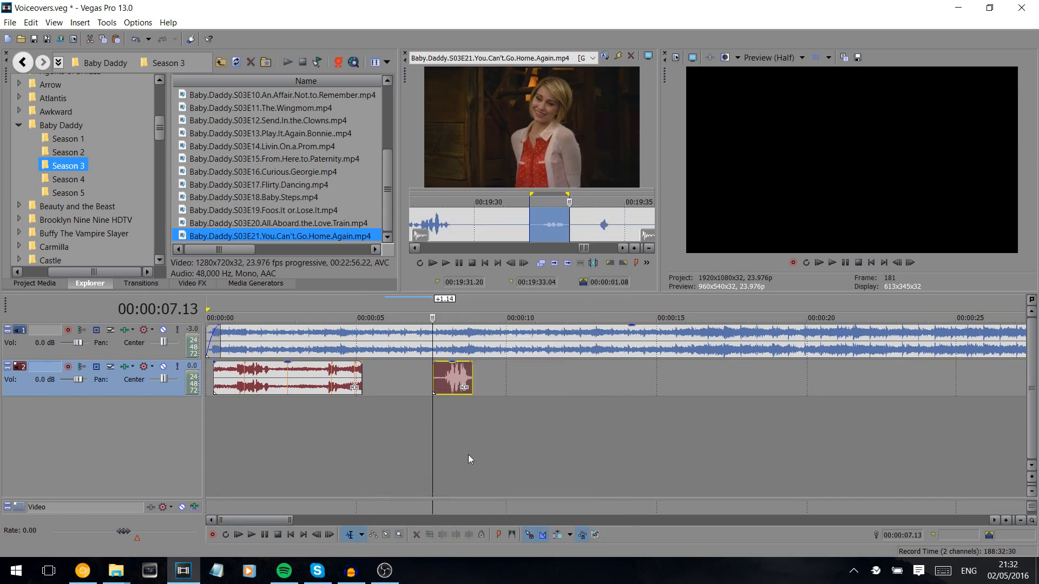
# Extend the end of the new voice clip by 7 frames and add a fade-in and a fade-out around the speech
pyautogui.scroll(3, 469, 455)
pyautogui.moveTo(689, 379)
pyautogui.mouseDown()
pyautogui.moveTo(754, 378)
pyautogui.moveTo(706, 379)
pyautogui.mouseUp()
pyautogui.moveTo(608, 360); pyautogui.dragTo(634, 361)
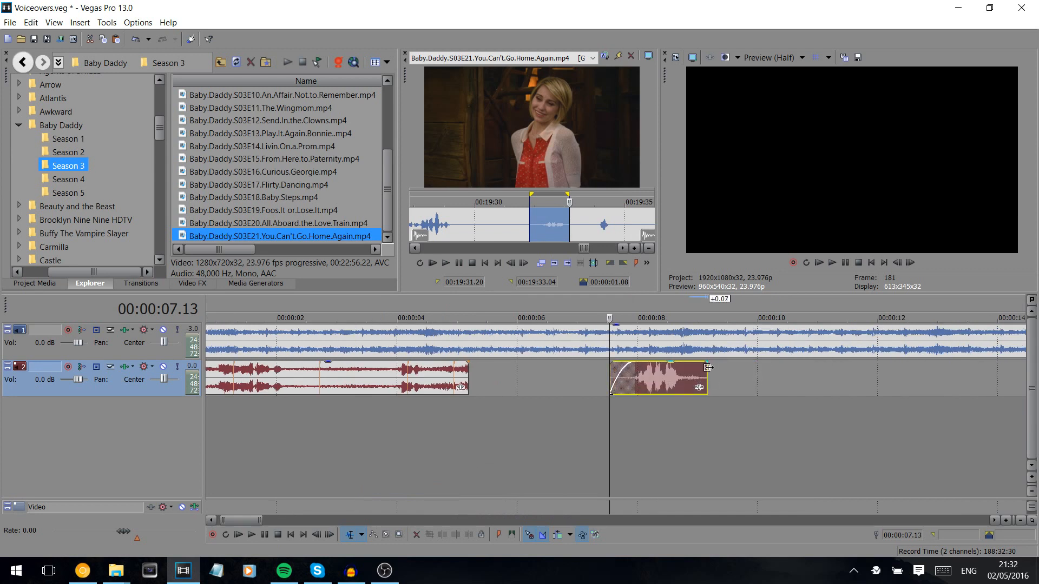
pyautogui.moveTo(708, 367); pyautogui.dragTo(678, 363)
# Play the timeline from 00:00:07.03 to check the faded voice clip against the music
pyautogui.click(586, 369)
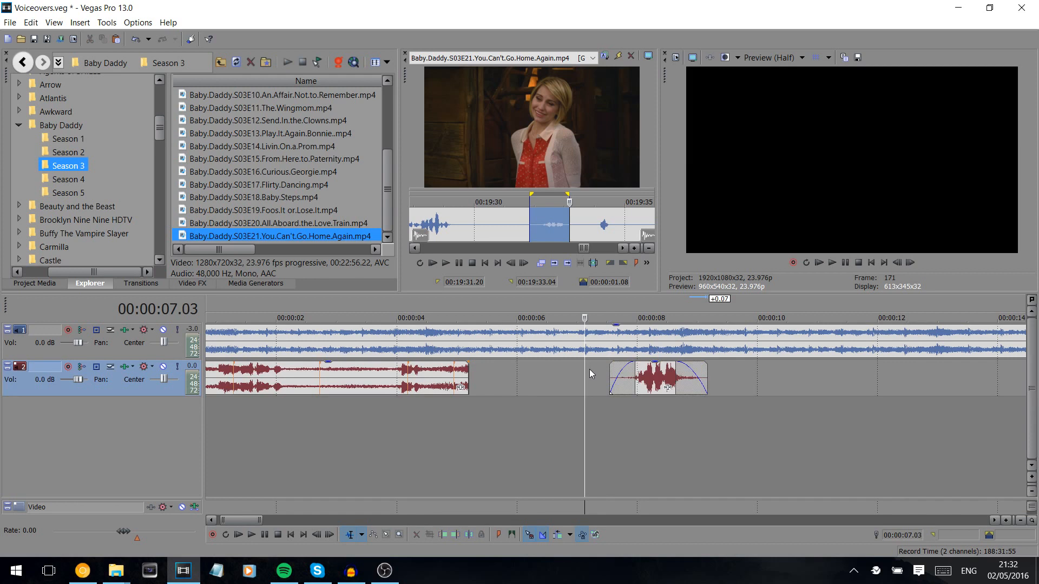
pyautogui.press('space')
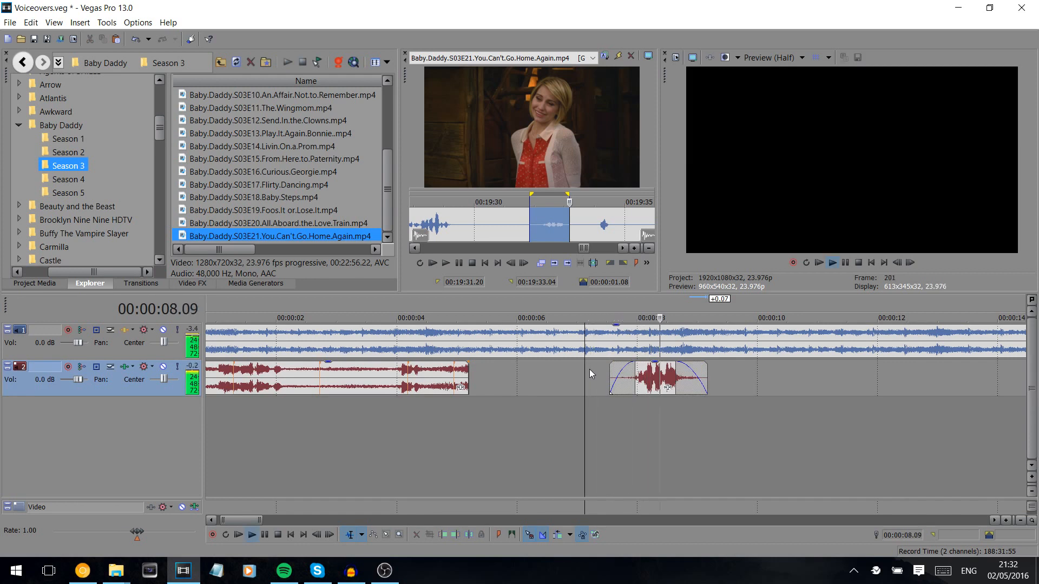
pyautogui.press('space')
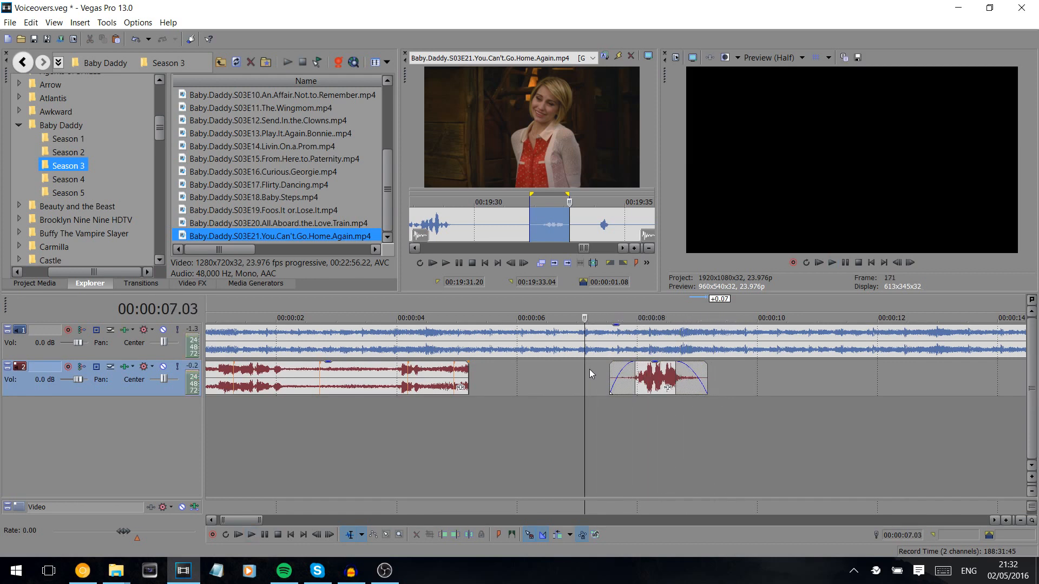
# Extend the last voice clip by 2 frames at its start and 10 frames at its end, and lengthen both fades
pyautogui.moveTo(609, 374)
pyautogui.mouseDown()
pyautogui.moveTo(577, 373)
pyautogui.moveTo(605, 372)
pyautogui.mouseUp()
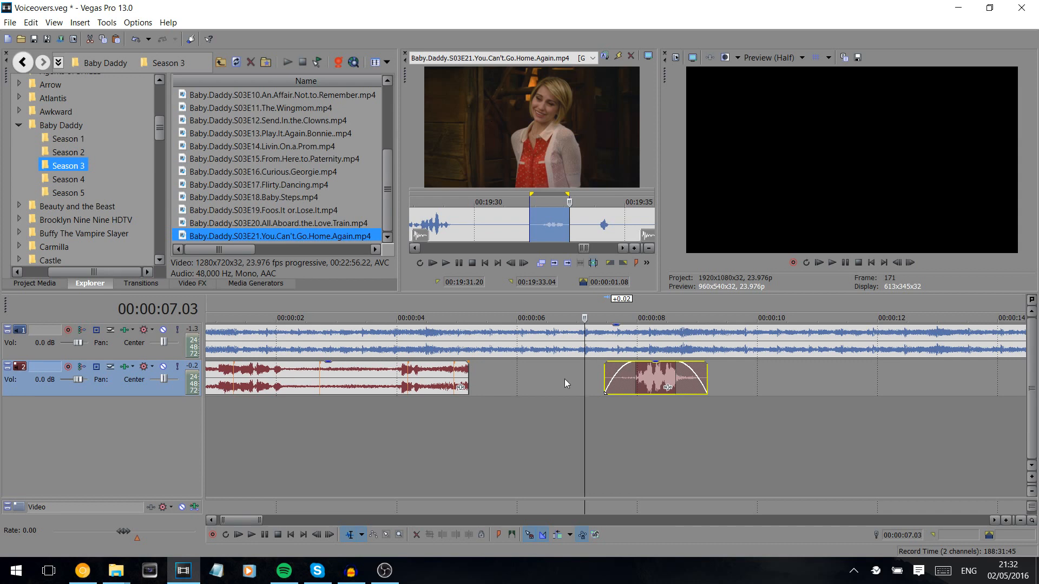
pyautogui.click(631, 380)
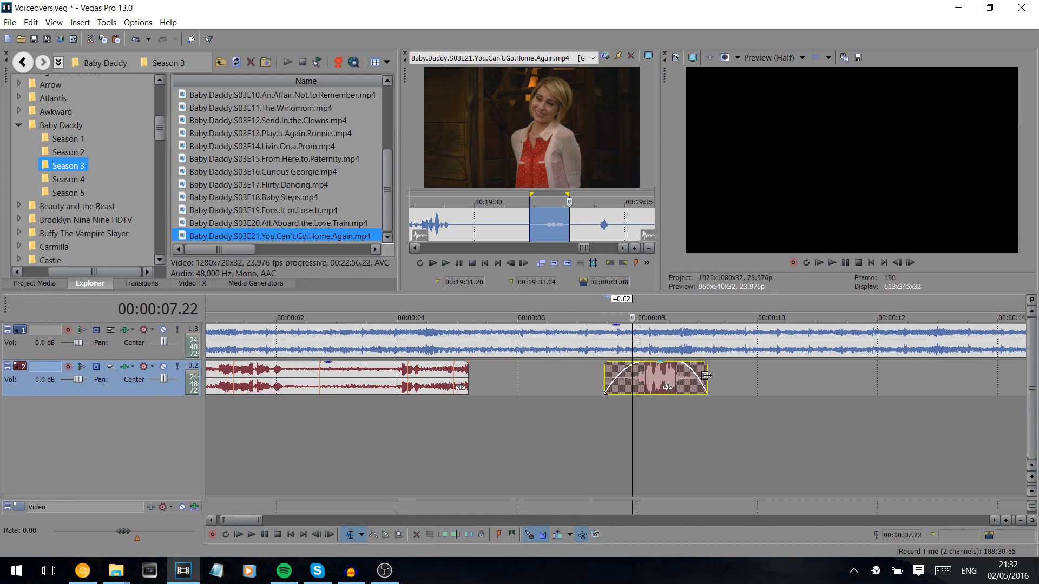
pyautogui.moveTo(706, 376); pyautogui.dragTo(657, 368)
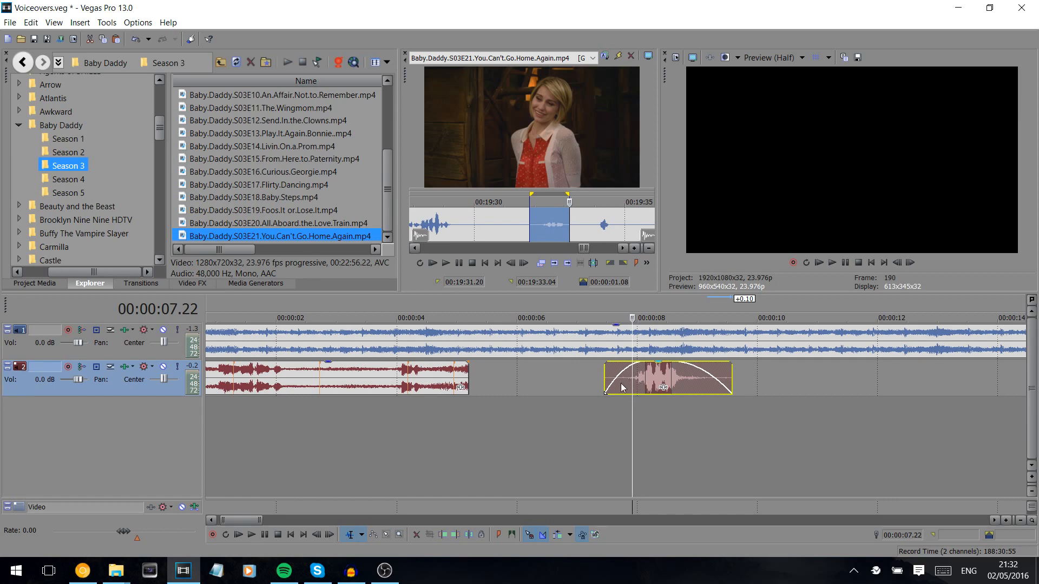
# Play the first voice clip with the music from 00:00:00.06
pyautogui.scroll(-3, 596, 402)
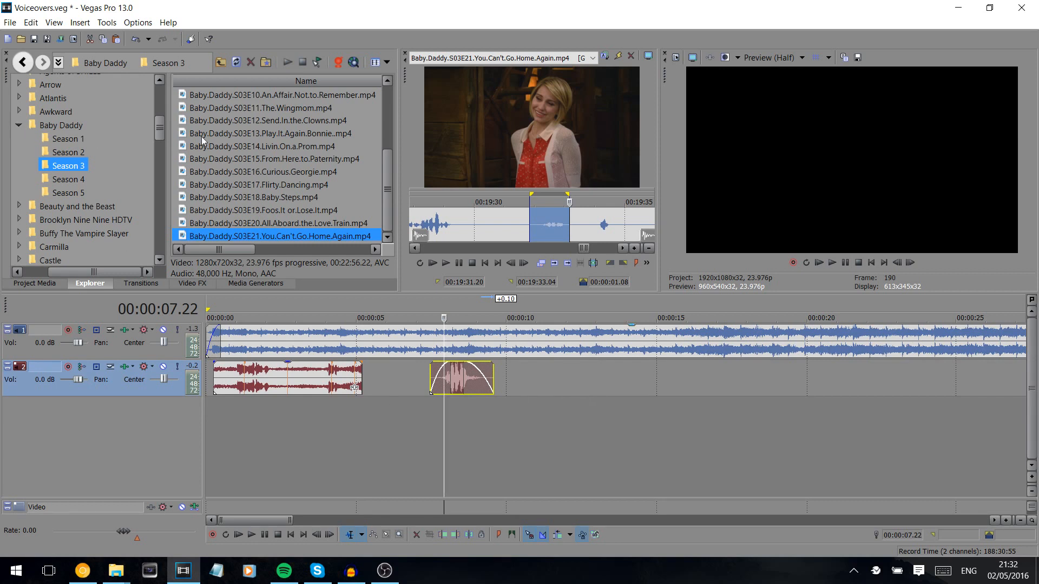
pyautogui.click(229, 424)
pyautogui.scroll(4, 273, 441)
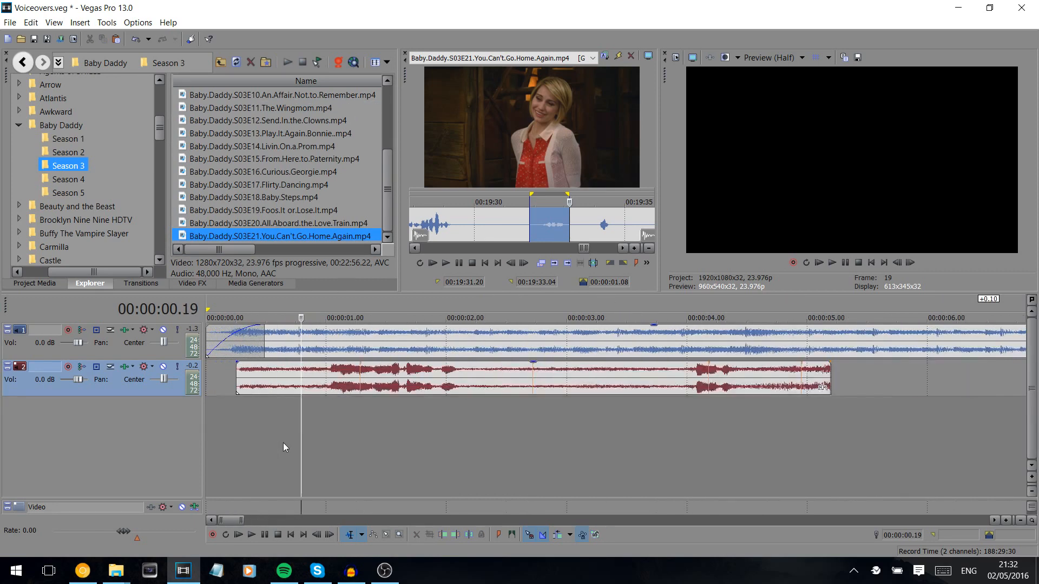
pyautogui.click(222, 403)
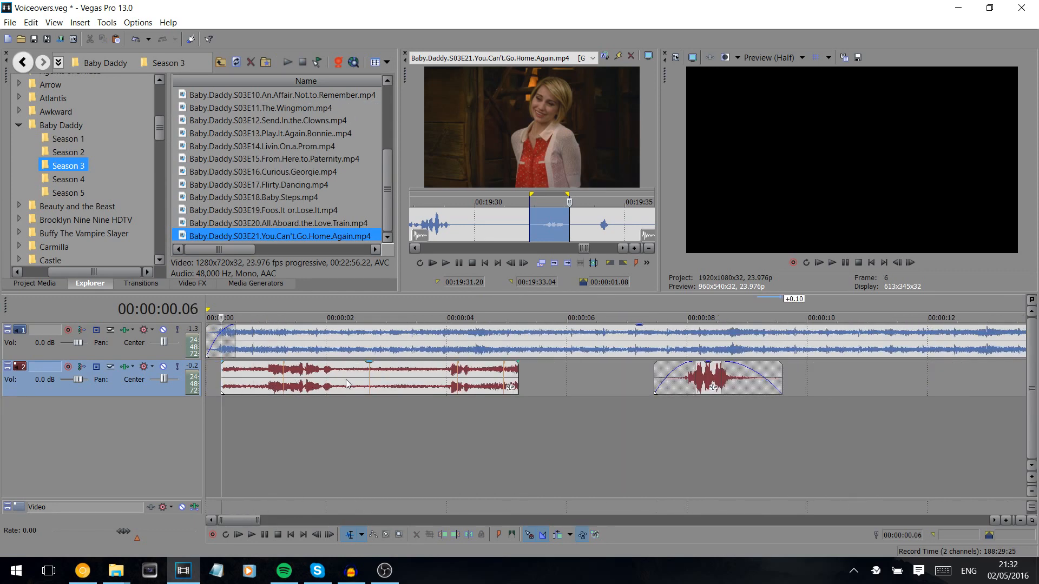
pyautogui.press('space')
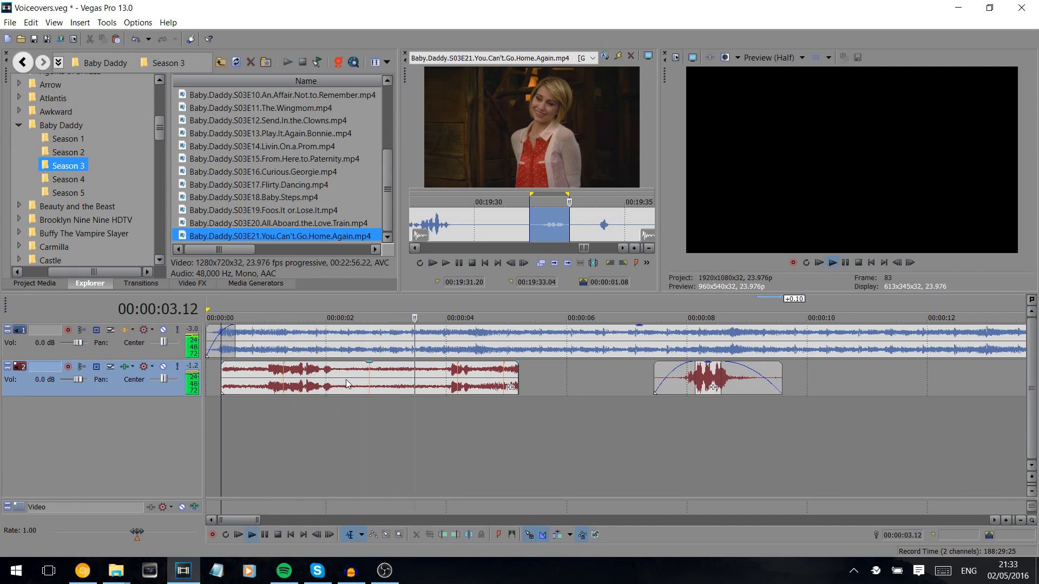
pyautogui.press('space')
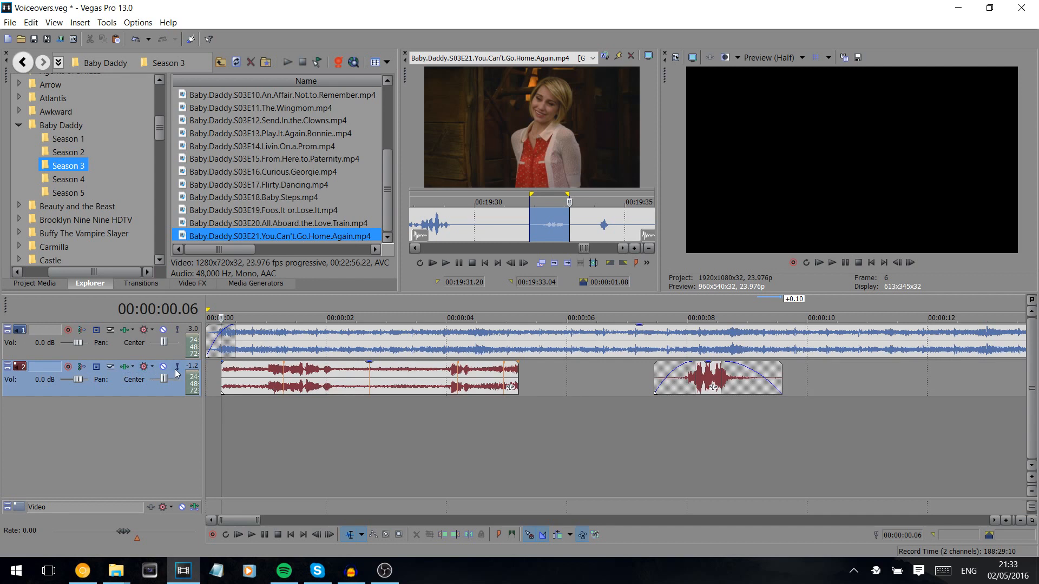
# Solo the voiceover track, listen to its first clip without the music, and turn solo off again
pyautogui.click(177, 367)
pyautogui.press('space')
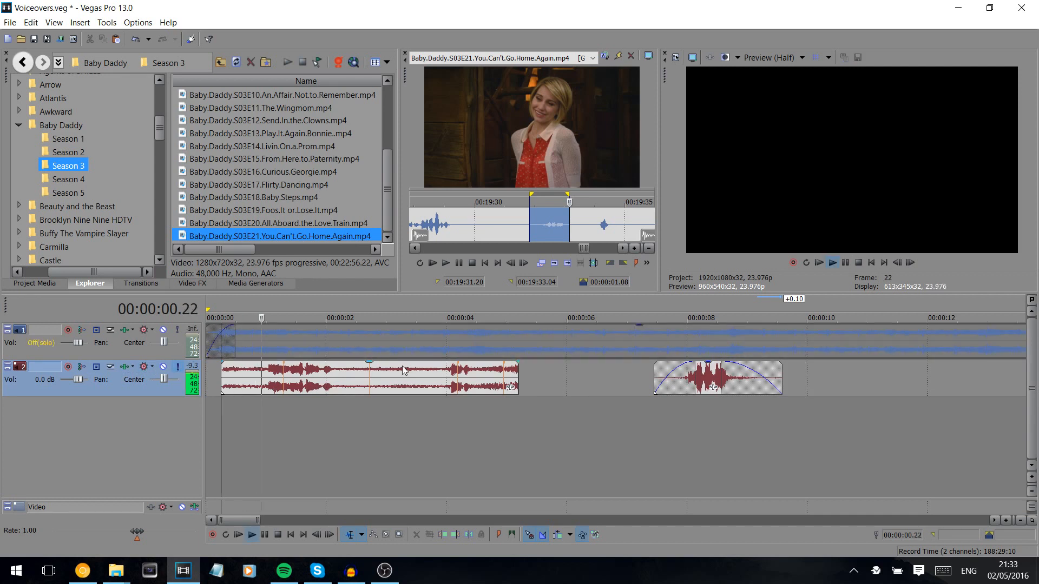
pyautogui.press('space')
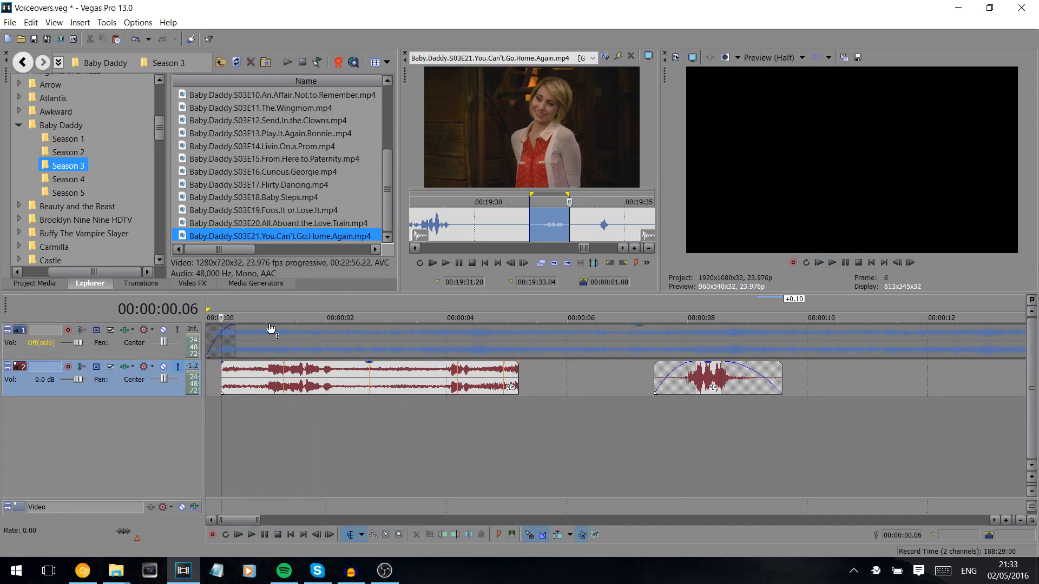
pyautogui.click(179, 367)
# Split the first voice clip at 00:00:02.09, and trim and fade both pieces closely around their speech
pyautogui.click(350, 382)
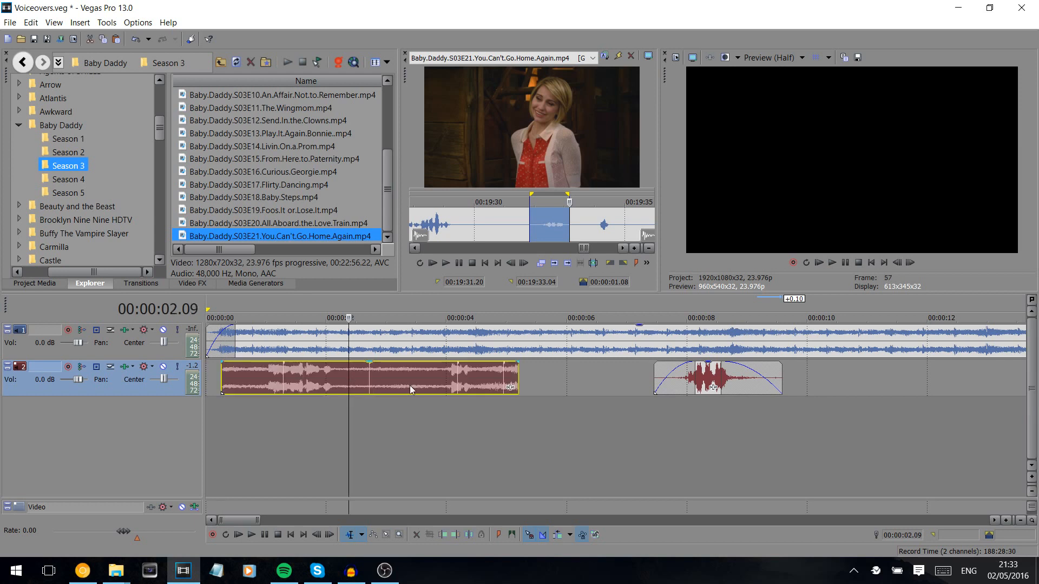
pyautogui.press('s')
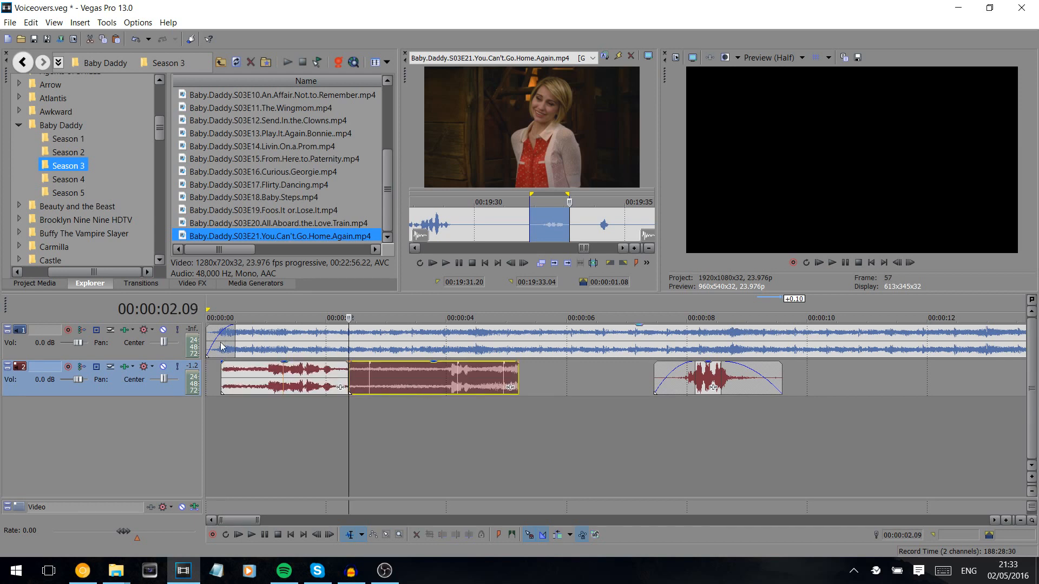
pyautogui.moveTo(223, 374); pyautogui.dragTo(277, 361)
pyautogui.moveTo(347, 361); pyautogui.dragTo(457, 361)
pyautogui.moveTo(518, 371); pyautogui.dragTo(456, 361)
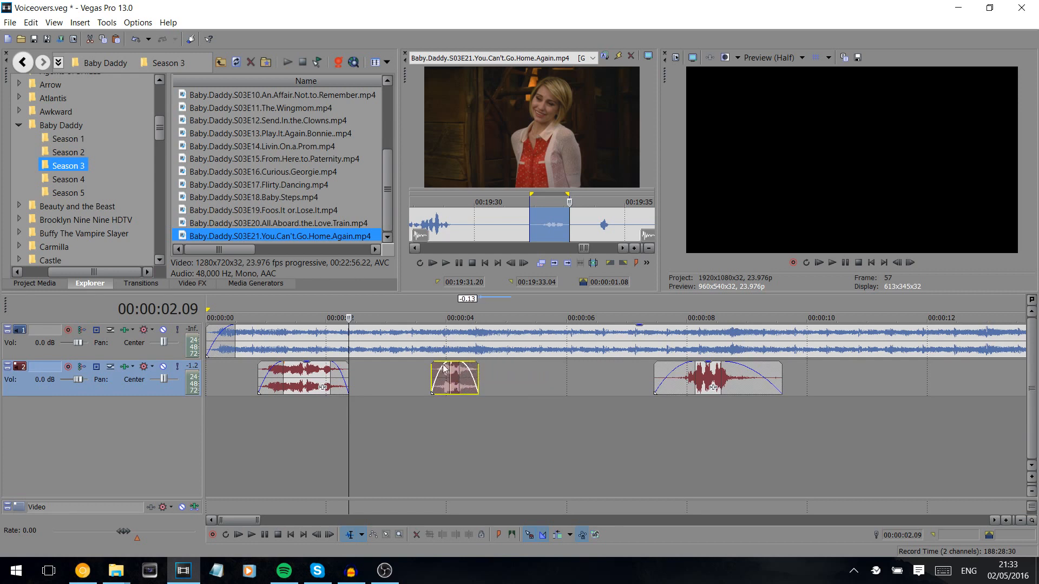
# Play the timeline from 00:00:00.13 to check the trimmed voice pieces with the music
pyautogui.click(239, 376)
pyautogui.press('space')
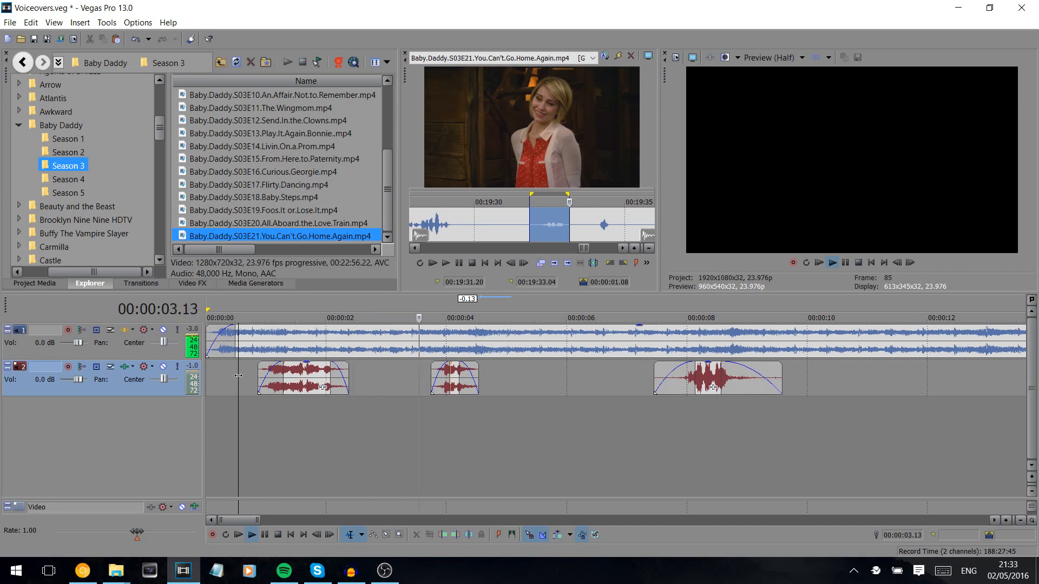
pyautogui.press('space')
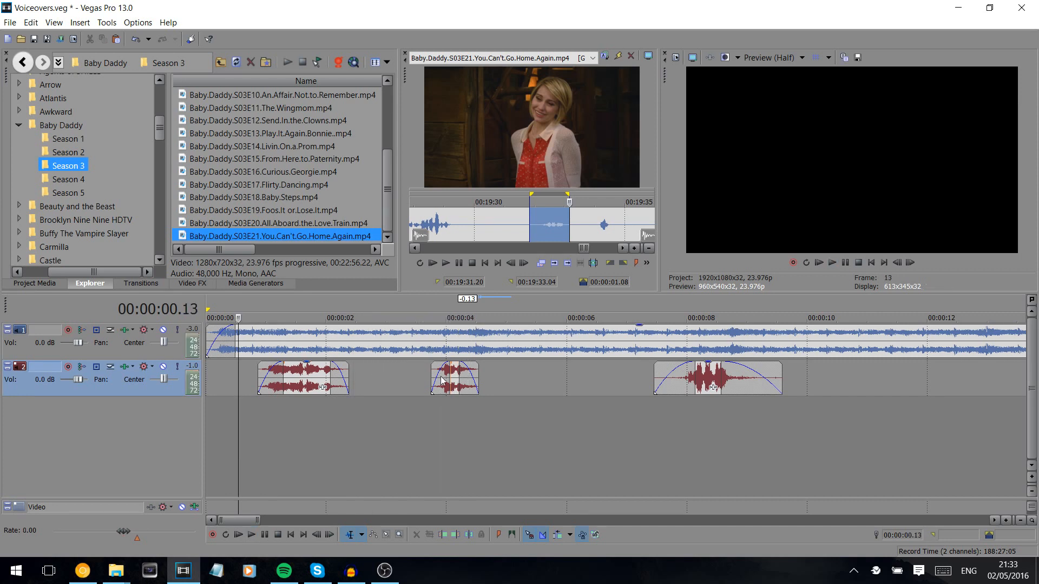
# Extend both ends of the second voice piece, lengthen its fades, and select the first piece
pyautogui.moveTo(435, 378); pyautogui.dragTo(487, 374)
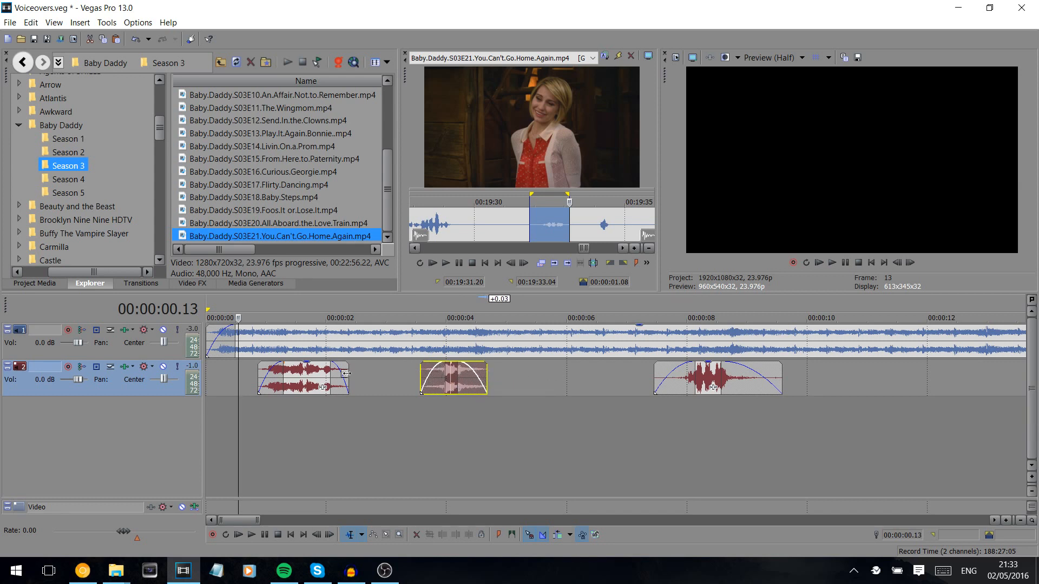
pyautogui.click(440, 374)
pyautogui.click(313, 373)
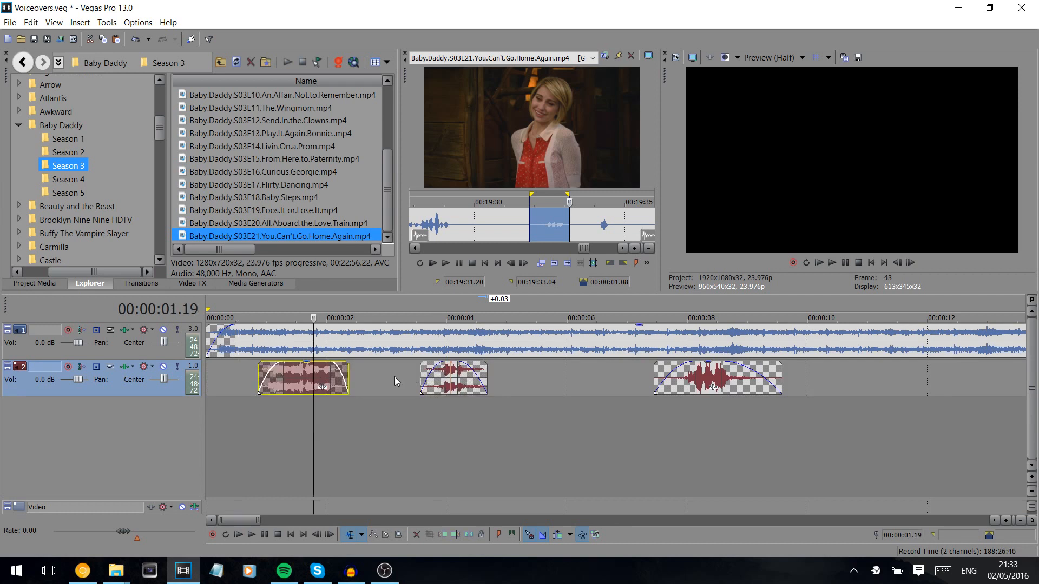
pyautogui.click(282, 372)
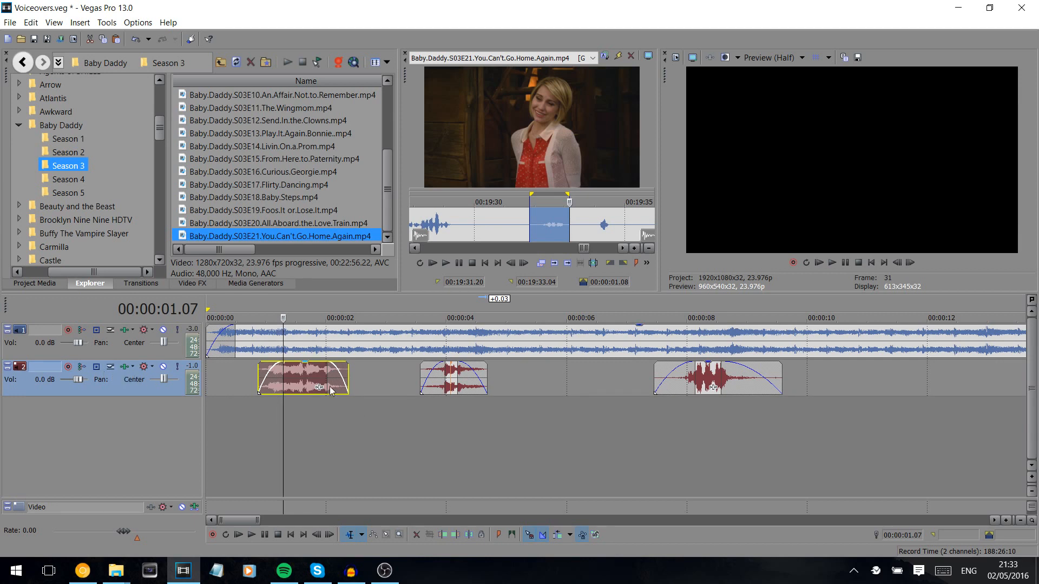
# Switch to Audacity, dismiss its welcome message, and bring up the Doctor Who folder in File Explorer
pyautogui.click(350, 574)
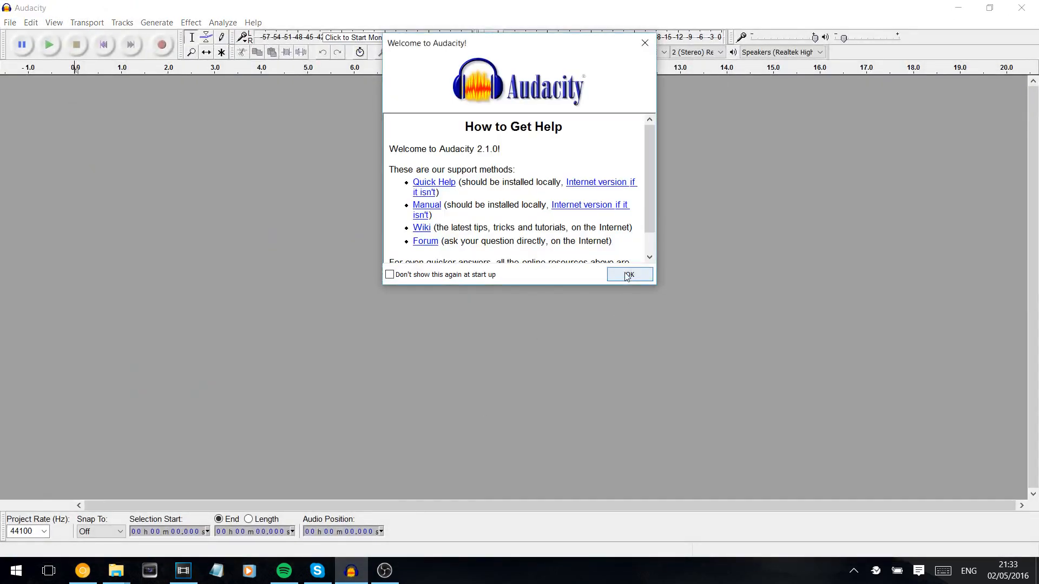
pyautogui.click(630, 274)
pyautogui.moveTo(116, 570)
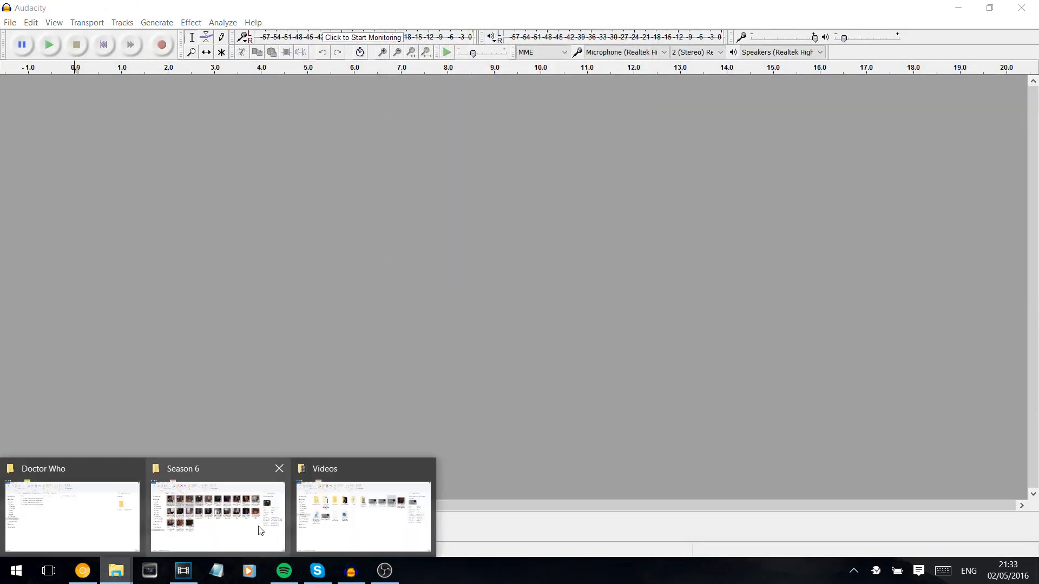
pyautogui.click(108, 514)
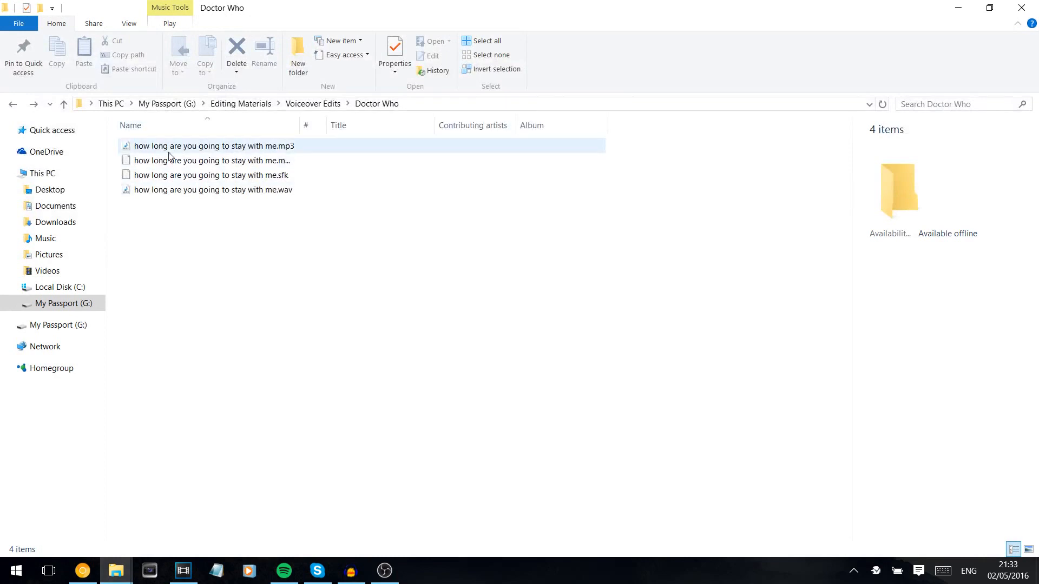
# Import "how long are you going to stay with me.mp3" from the Doctor Who folder into Audacity
pyautogui.click(180, 145)
pyautogui.moveTo(180, 145); pyautogui.dragTo(386, 577)
pyautogui.click(336, 533)
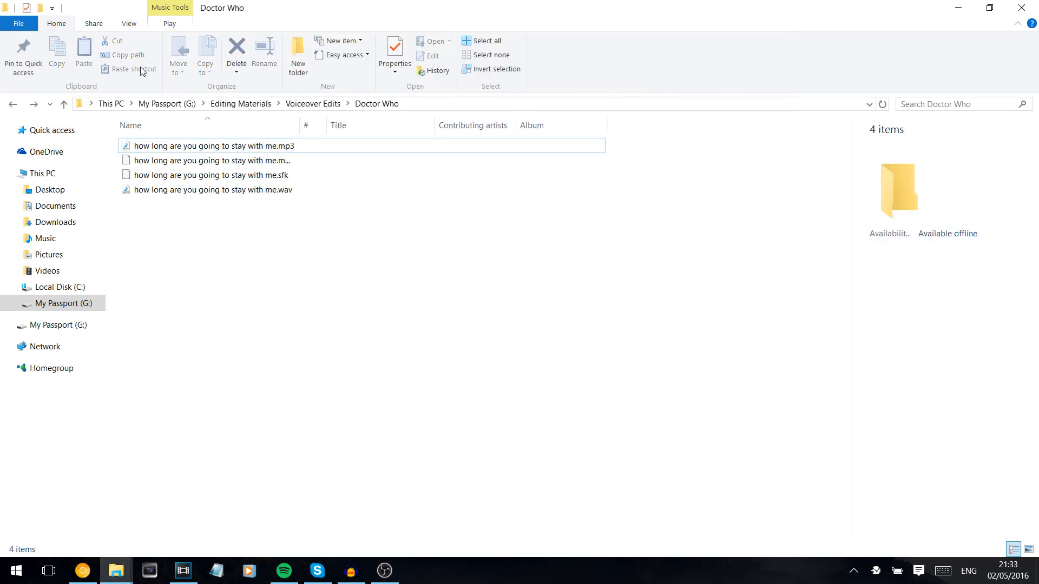
pyautogui.moveTo(198, 145); pyautogui.dragTo(344, 196)
pyautogui.moveTo(340, 233); pyautogui.dragTo(340, 232)
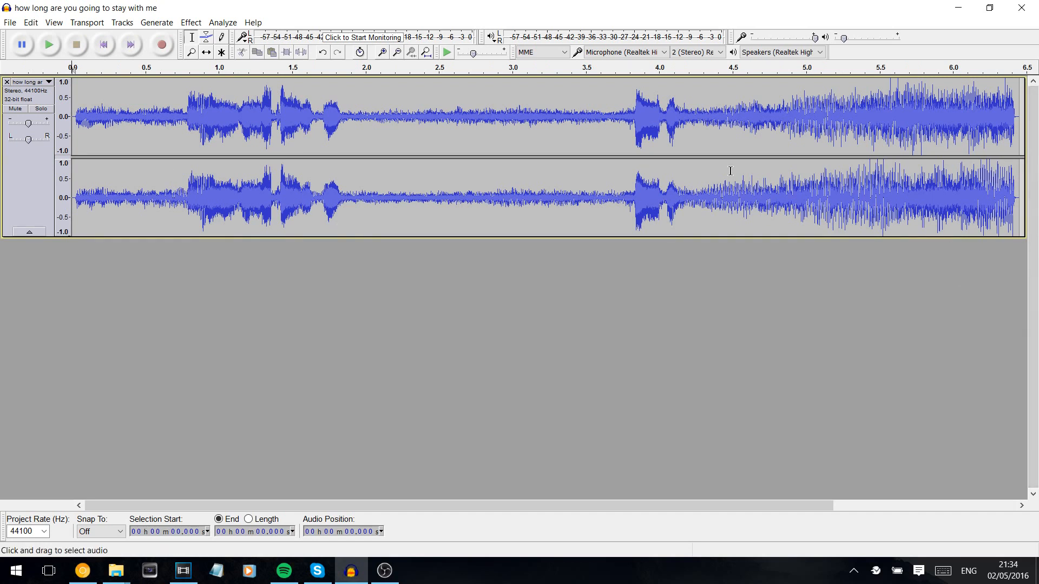
# Capture a noise profile from the speech-free section between about 1.915 and 3.723 seconds
pyautogui.moveTo(179, 120); pyautogui.dragTo(346, 130)
pyautogui.click(146, 130)
pyautogui.moveTo(163, 129); pyautogui.dragTo(75, 128)
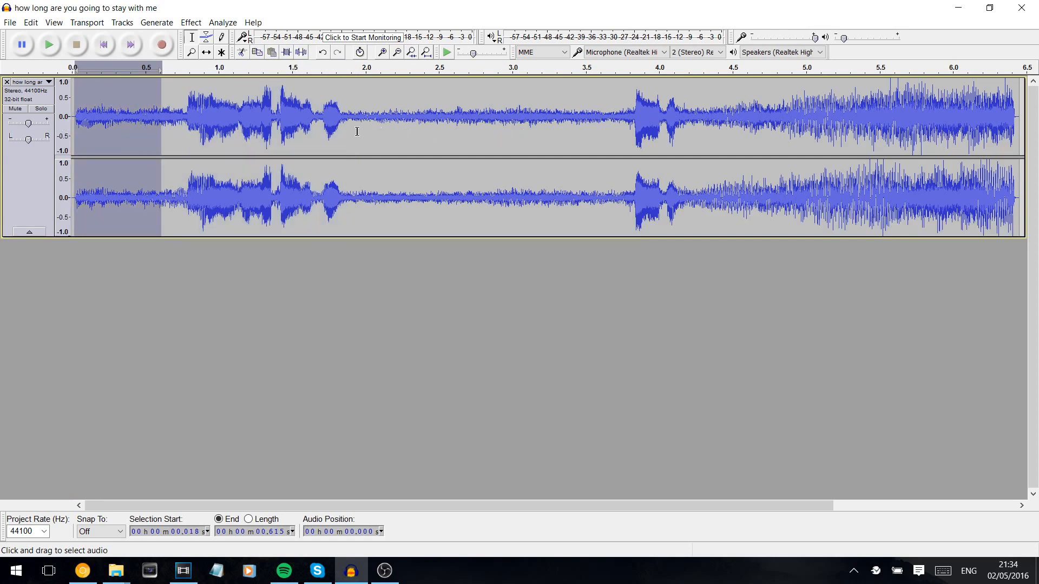
pyautogui.moveTo(353, 131); pyautogui.dragTo(617, 134)
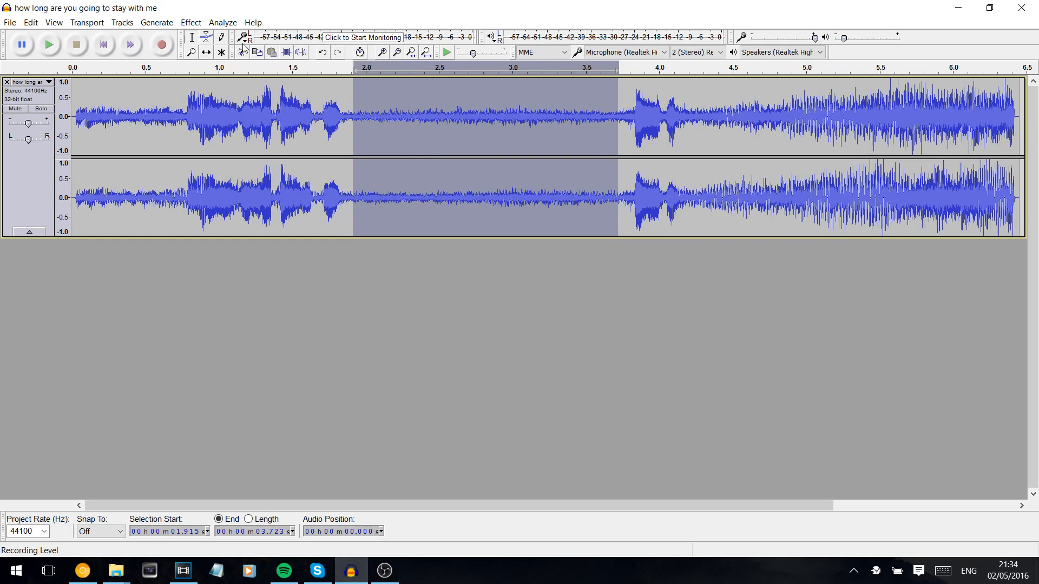
pyautogui.click(199, 22)
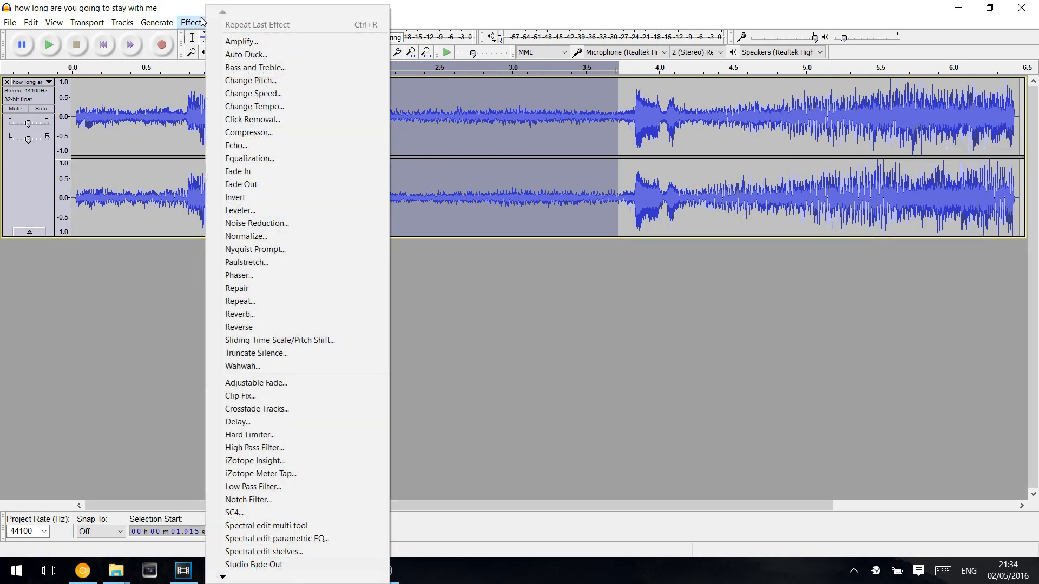
pyautogui.click(259, 223)
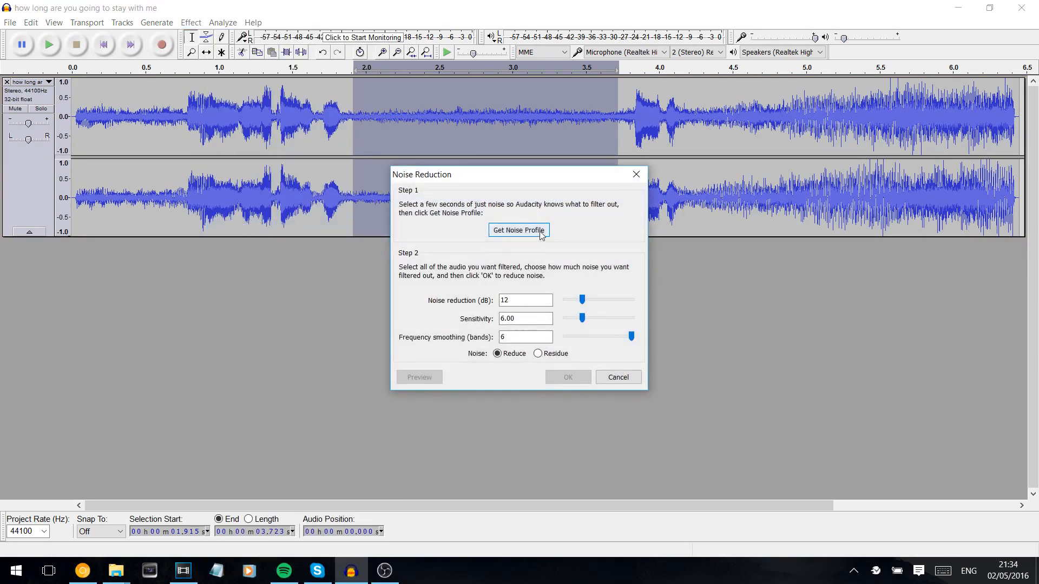
pyautogui.click(538, 233)
# Apply Noise Reduction to the whole track with 12 dB reduction, sensitivity 6.00 and 6 frequency smoothing bands
pyautogui.click(476, 196)
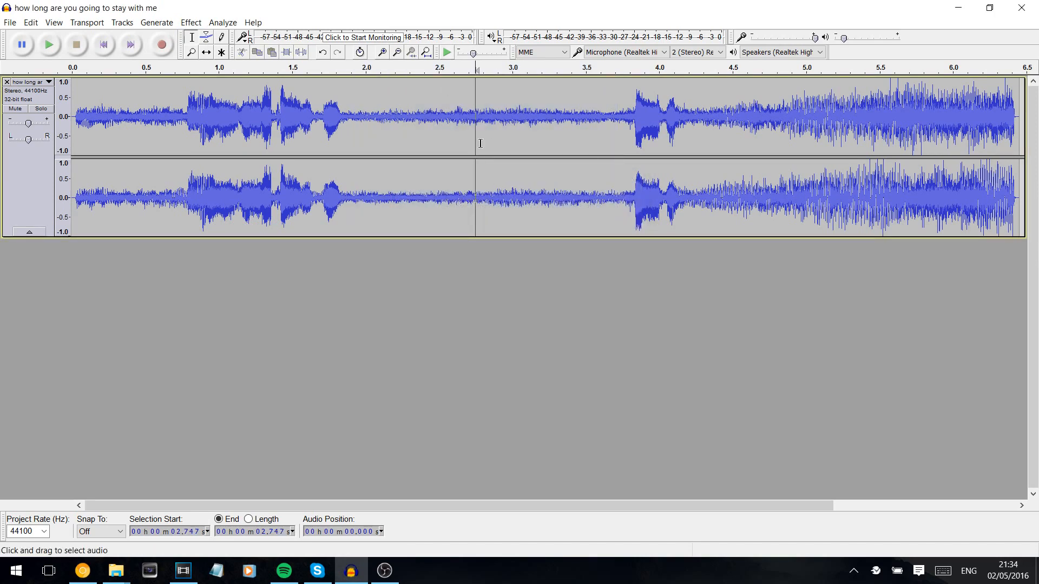
pyautogui.hotkey('ctrl', 'a')
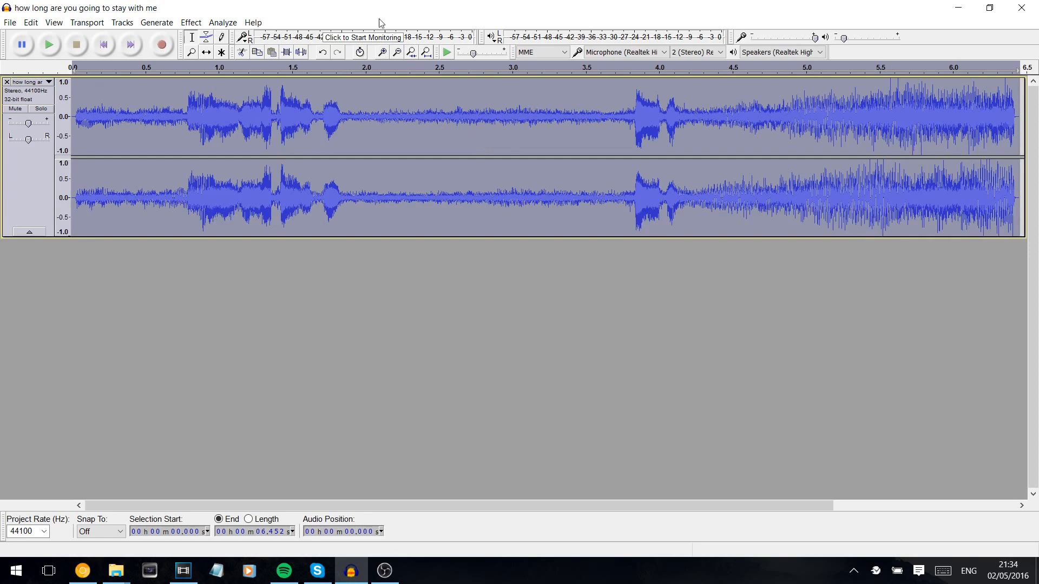
pyautogui.click(184, 24)
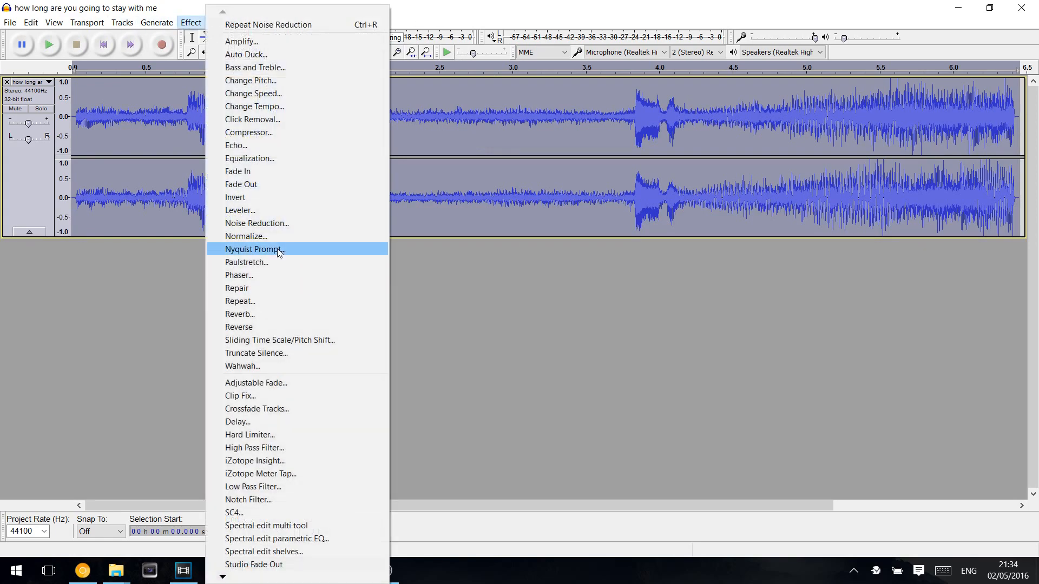
pyautogui.click(269, 223)
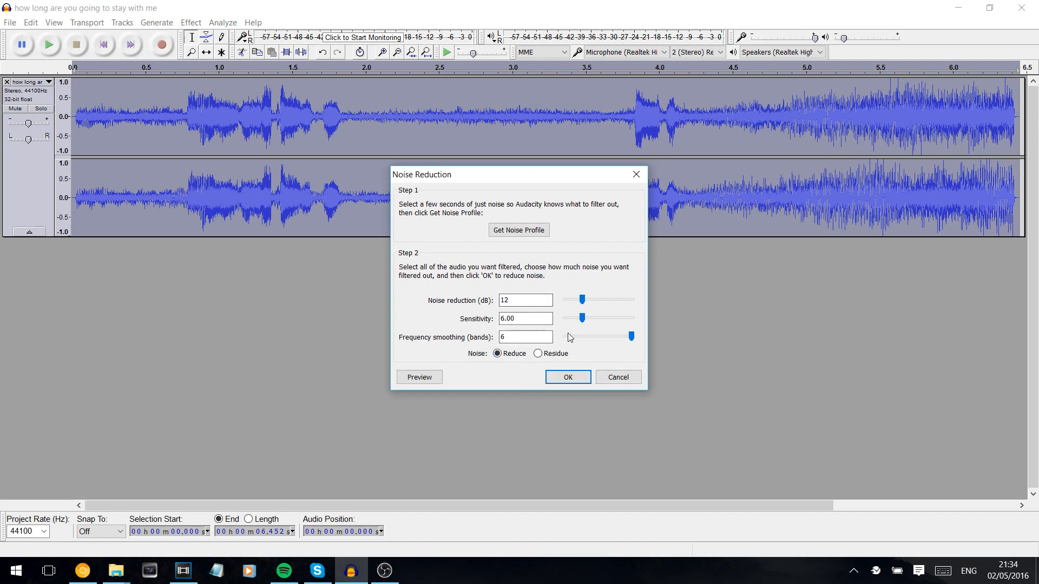
pyautogui.click(576, 382)
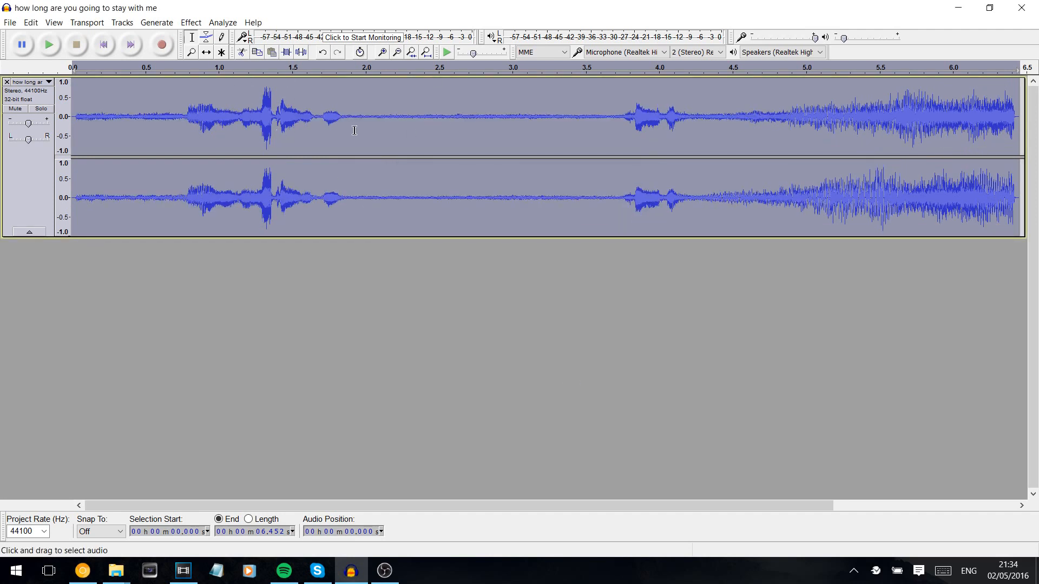
# Play the noise-reduced audio from about 0.258 seconds to check the speech and the gaps around it
pyautogui.moveTo(197, 125); pyautogui.dragTo(348, 133)
pyautogui.moveTo(431, 126); pyautogui.dragTo(542, 126)
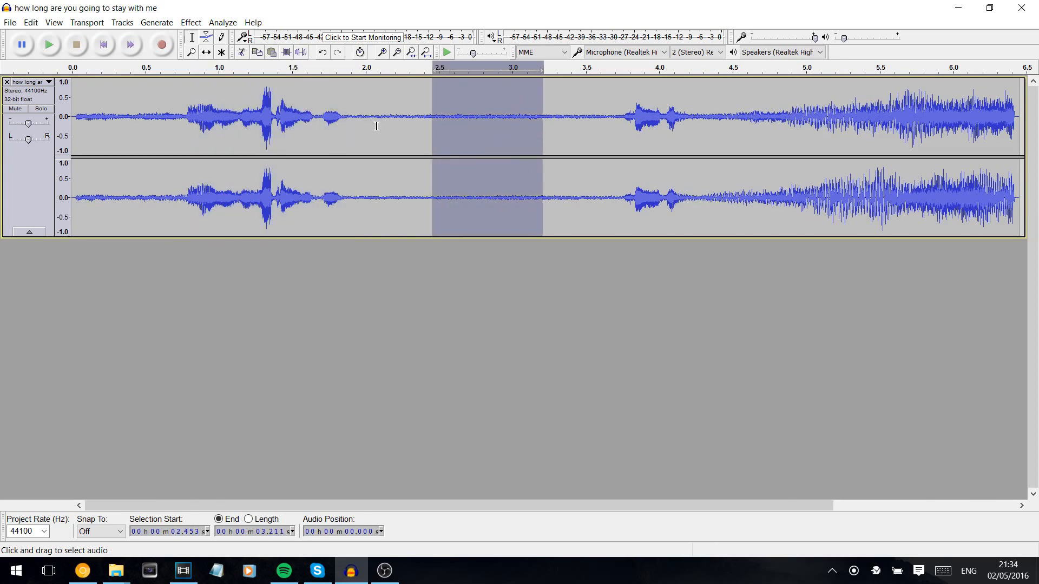
pyautogui.click(110, 120)
pyautogui.press('space')
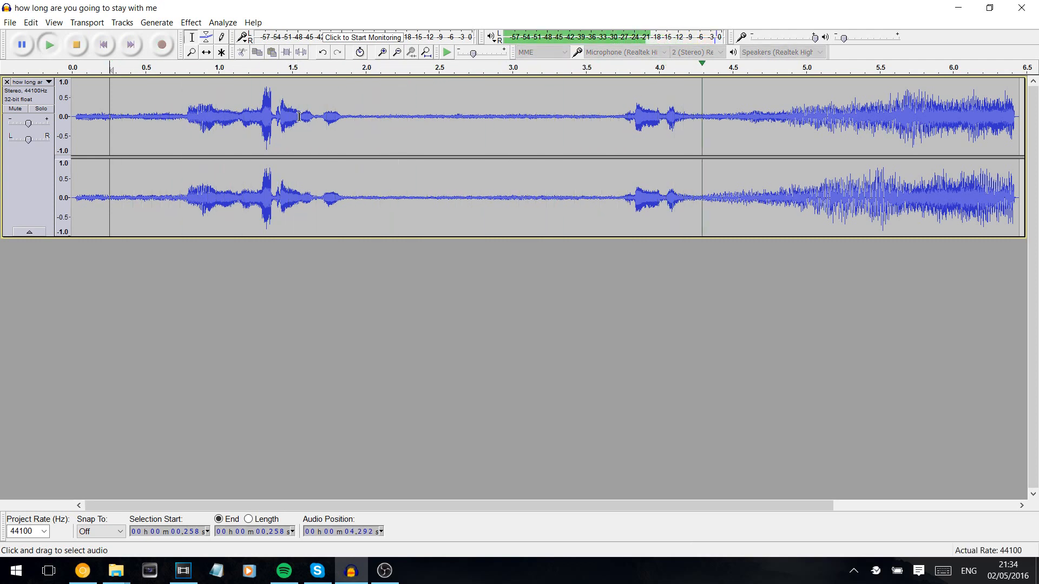
pyautogui.press('space')
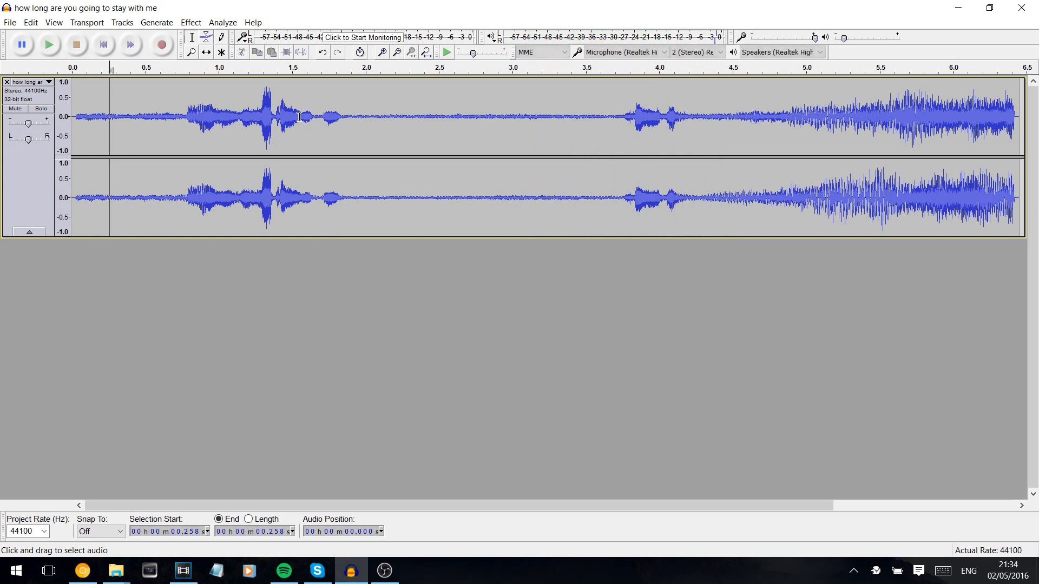
# Export the cleaned audio to the Desktop as a WAV (Microsoft) signed 16 bit PCM file, keeping its name and default metadata
pyautogui.click(10, 22)
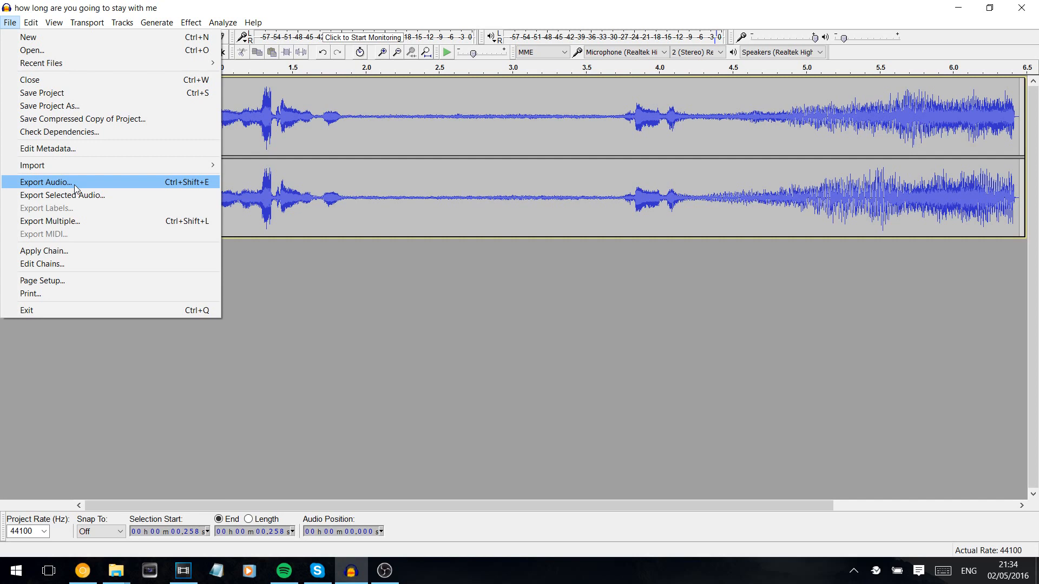
pyautogui.click(74, 186)
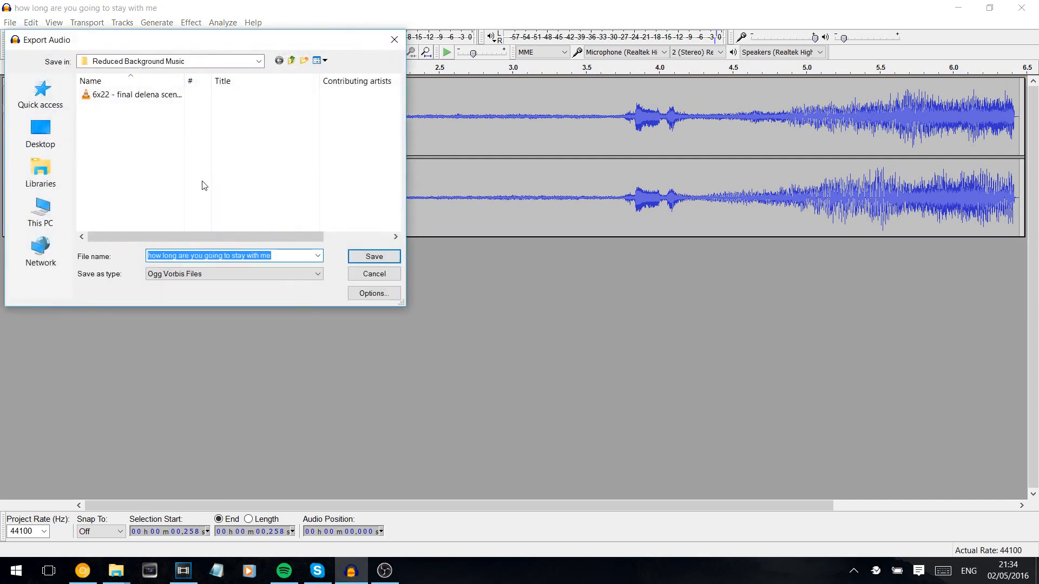
pyautogui.click(291, 60)
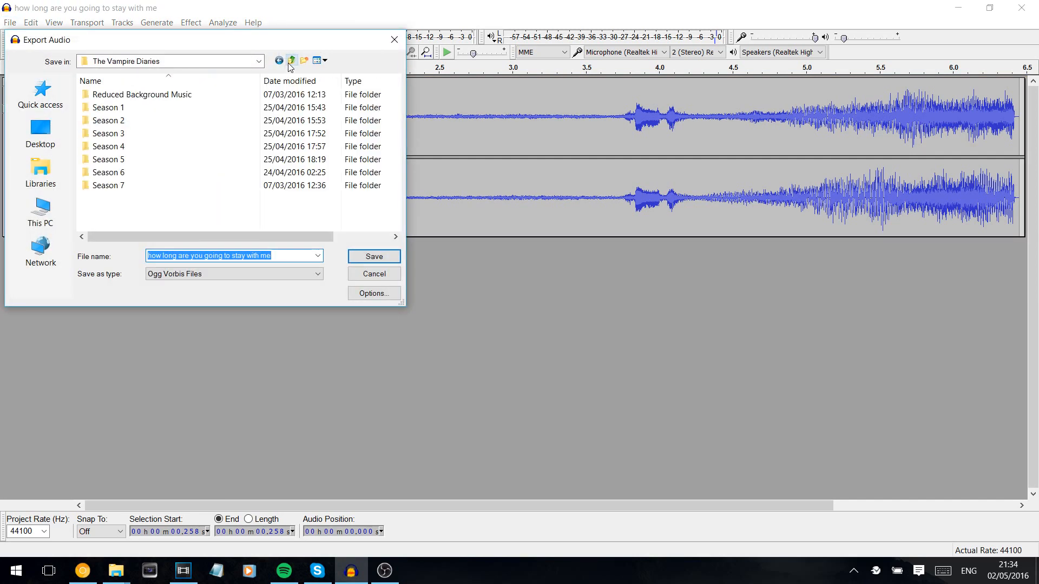
pyautogui.click(40, 132)
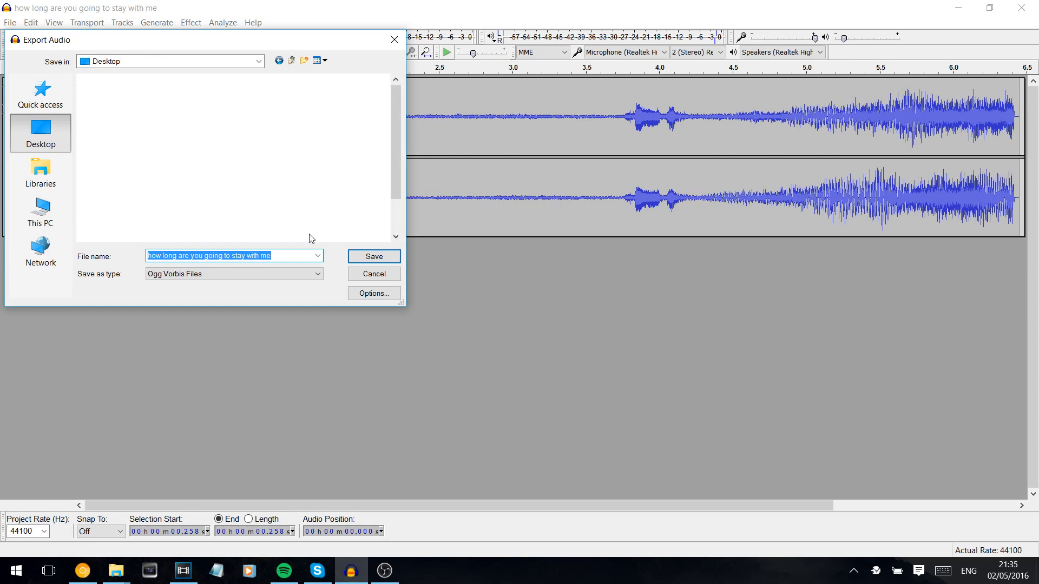
pyautogui.click(229, 273)
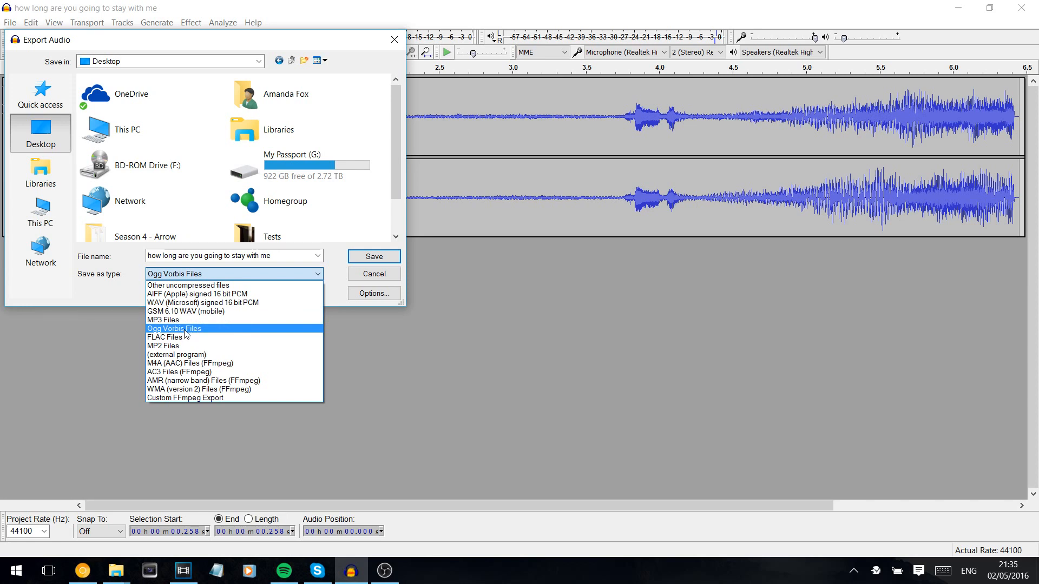
pyautogui.click(186, 302)
pyautogui.click(374, 258)
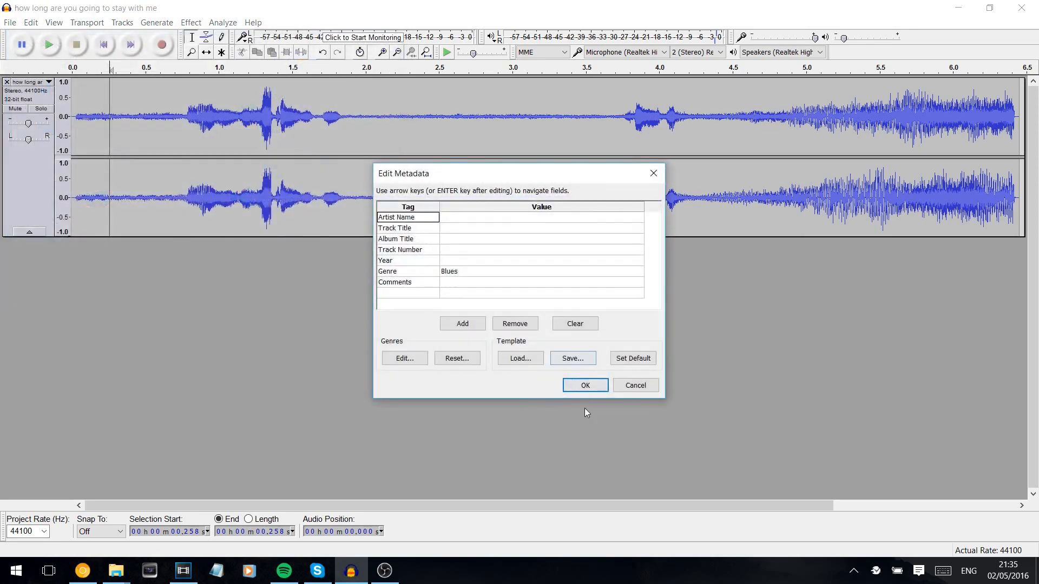
pyautogui.click(586, 385)
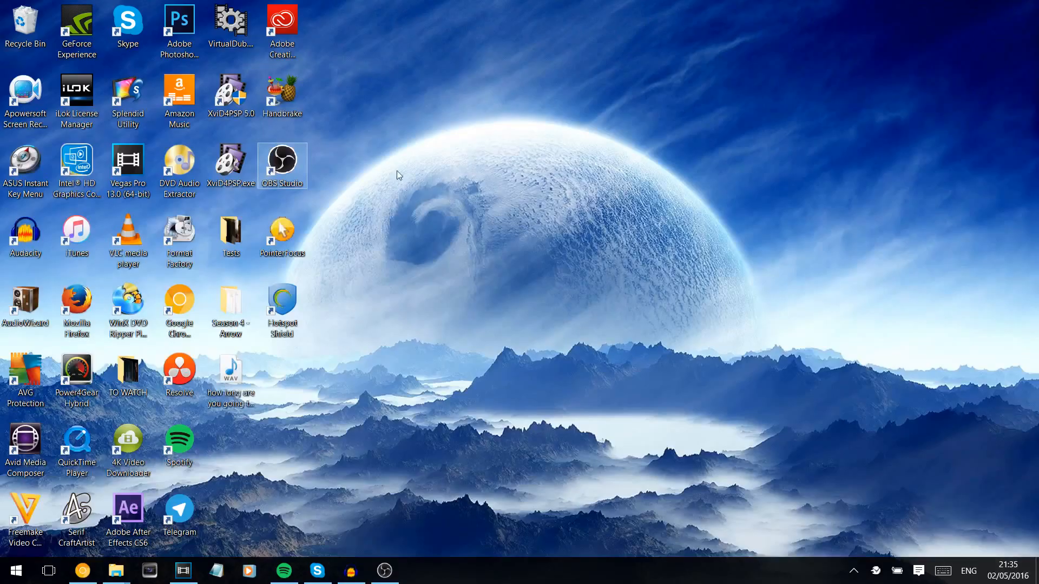
# Bring the exported WAV from the desktop into Vegas Pro as a new audio track below the voice pieces
pyautogui.moveTo(231, 373); pyautogui.dragTo(284, 417)
pyautogui.scroll(5, 436, 417)
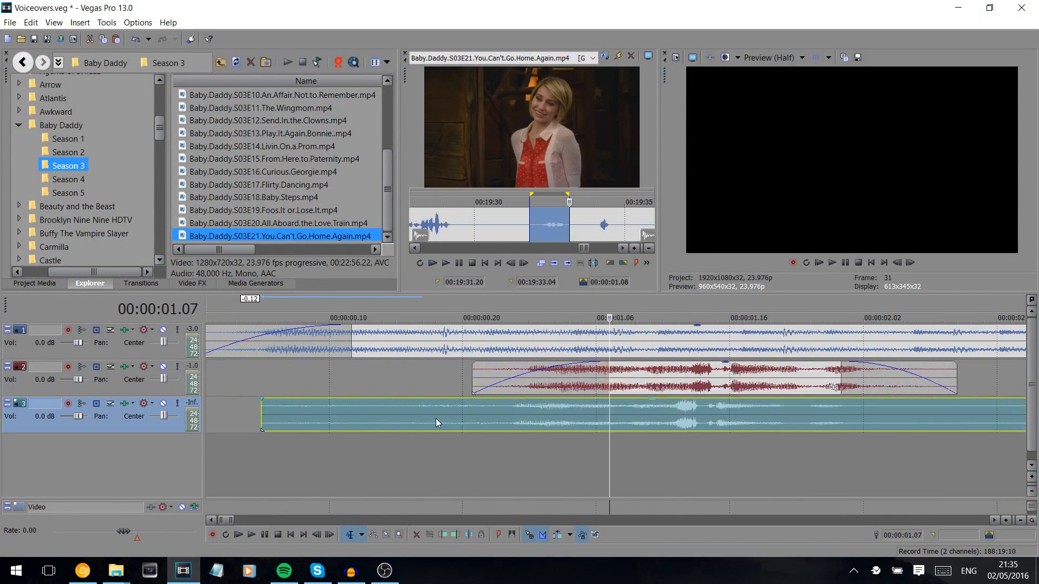
pyautogui.scroll(-5, 447, 416)
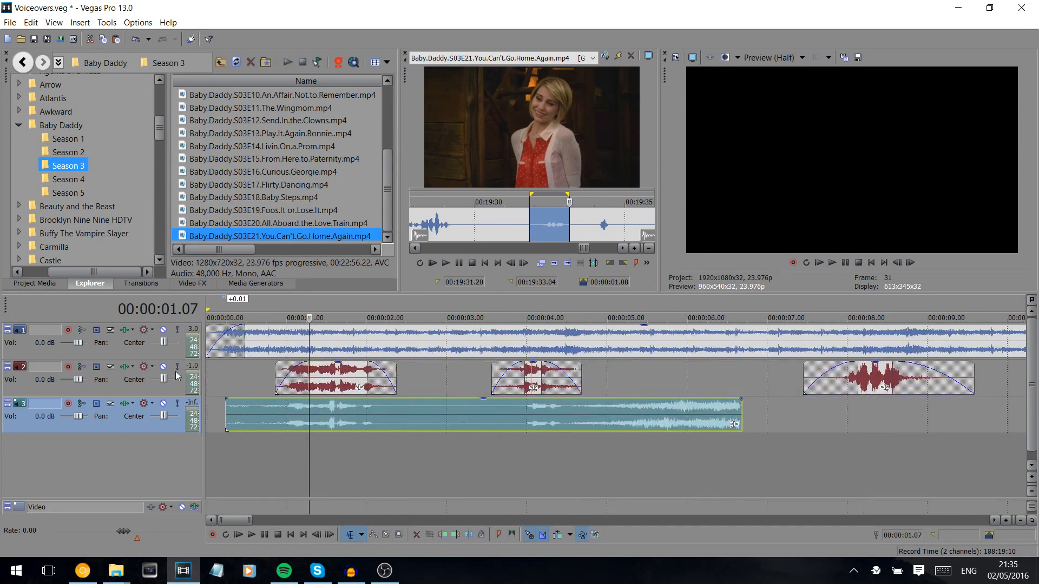
# Mute the original voice track, then trim the cleaned clip's start to 00:00:00.18, fade it in, normalize it and play it
pyautogui.click(163, 366)
pyautogui.moveTo(226, 412); pyautogui.dragTo(303, 400)
pyautogui.rightClick(314, 425)
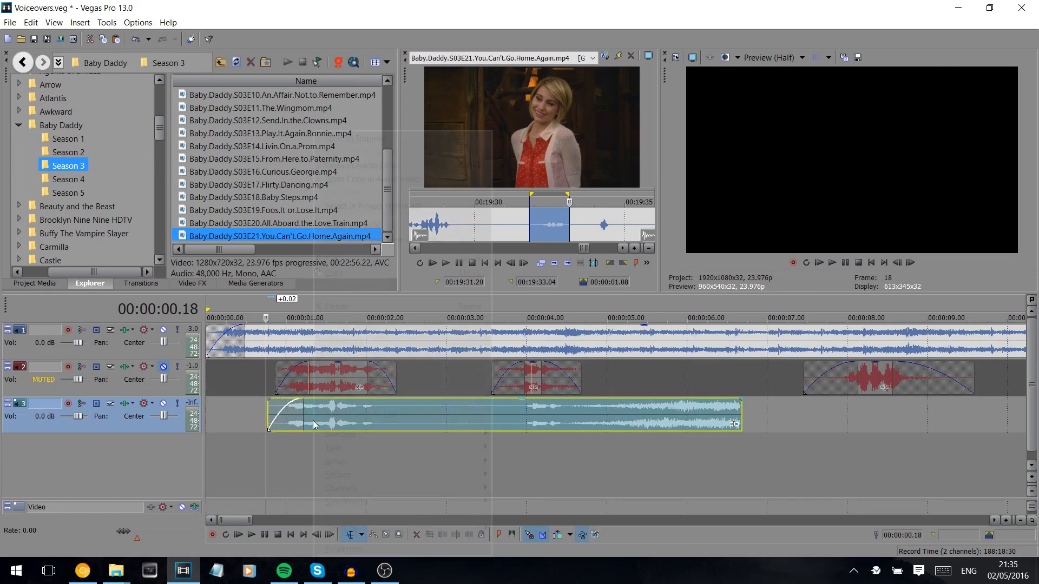
pyautogui.moveTo(335, 435)
pyautogui.click(274, 485)
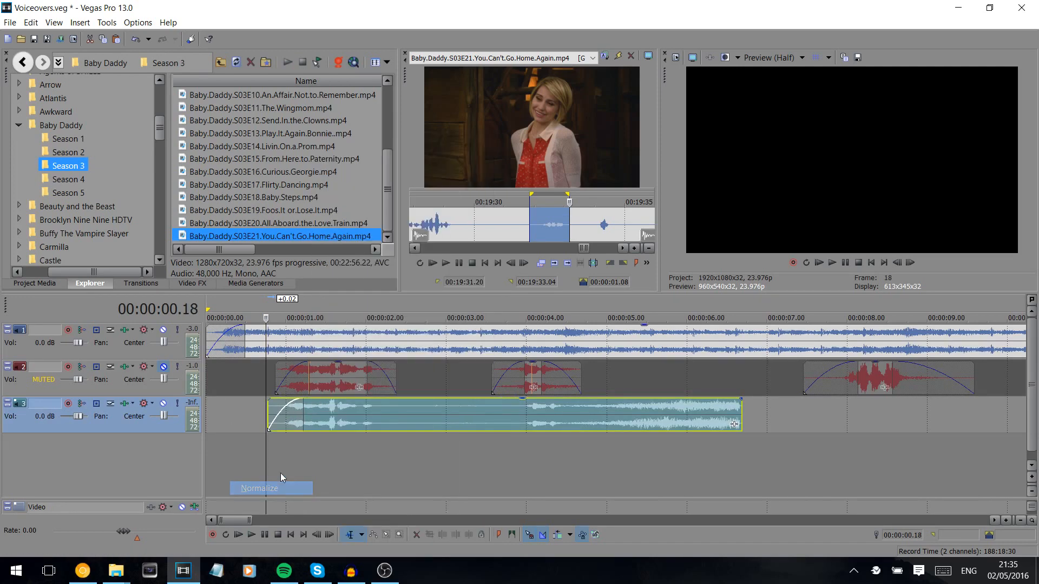
pyautogui.press('space')
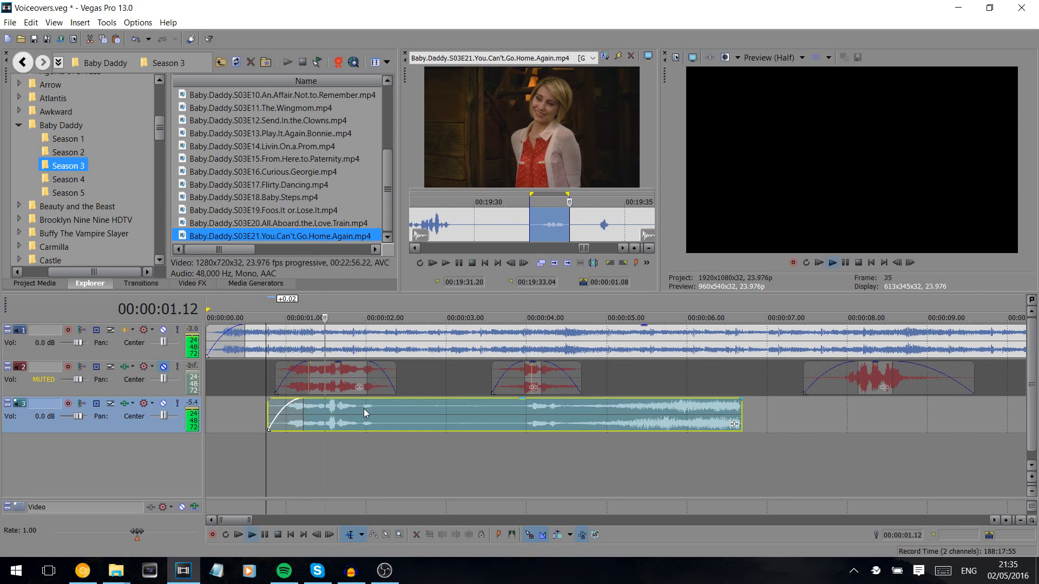
pyautogui.press('space')
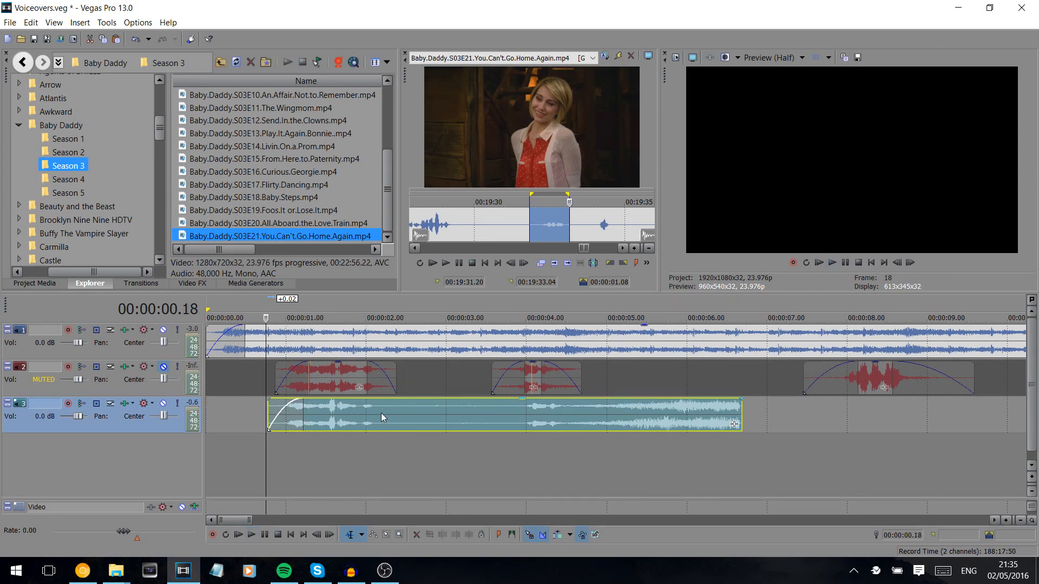
# Split the cleaned clip after its first phrase, trim the second piece around its speech from 00:00:03.15, and fade both pieces
pyautogui.click(381, 414)
pyautogui.click(389, 416)
pyautogui.press('s')
pyautogui.moveTo(388, 401); pyautogui.dragTo(514, 401)
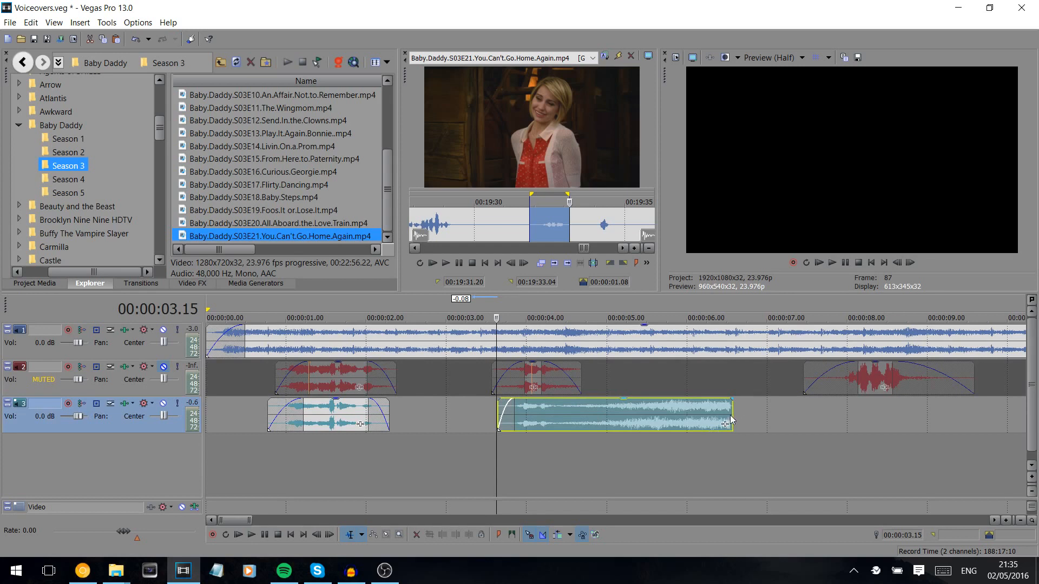
pyautogui.moveTo(730, 420); pyautogui.dragTo(545, 401)
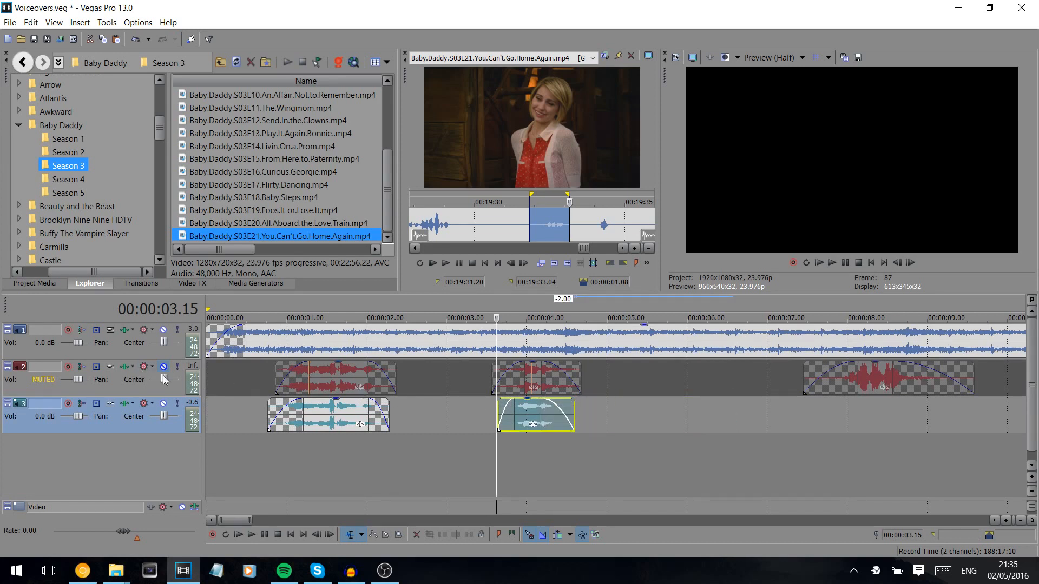
# Move the muted voice track below the cleaned voice track and place the cursor just before the first cleaned piece
pyautogui.click(169, 393)
pyautogui.moveTo(169, 394); pyautogui.dragTo(205, 431)
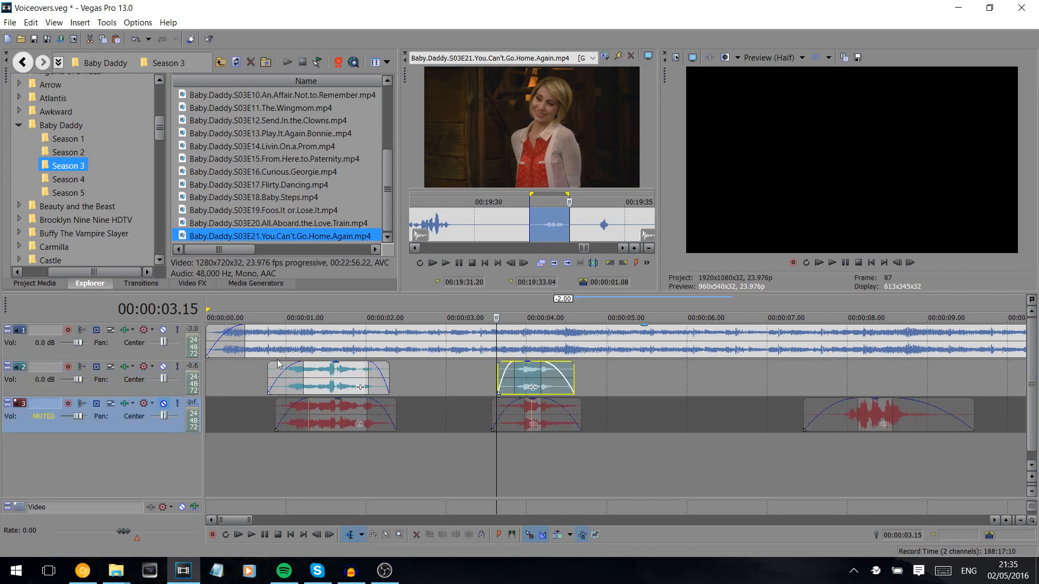
pyautogui.click(258, 367)
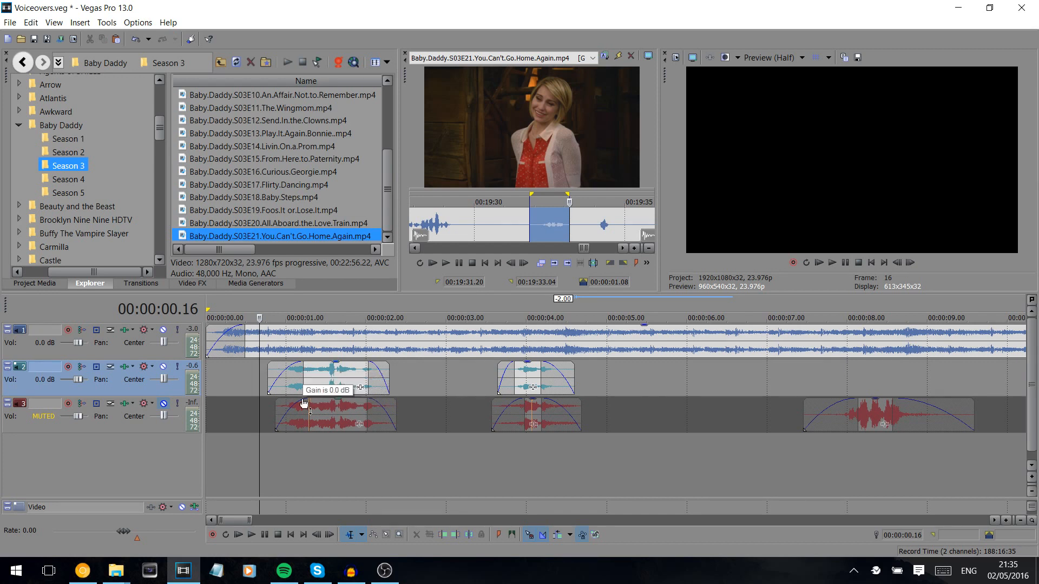
# Add a volume envelope to the cleaned voice track and show the track's options for inserting or removing envelopes
pyautogui.click(245, 379)
pyautogui.click(261, 378)
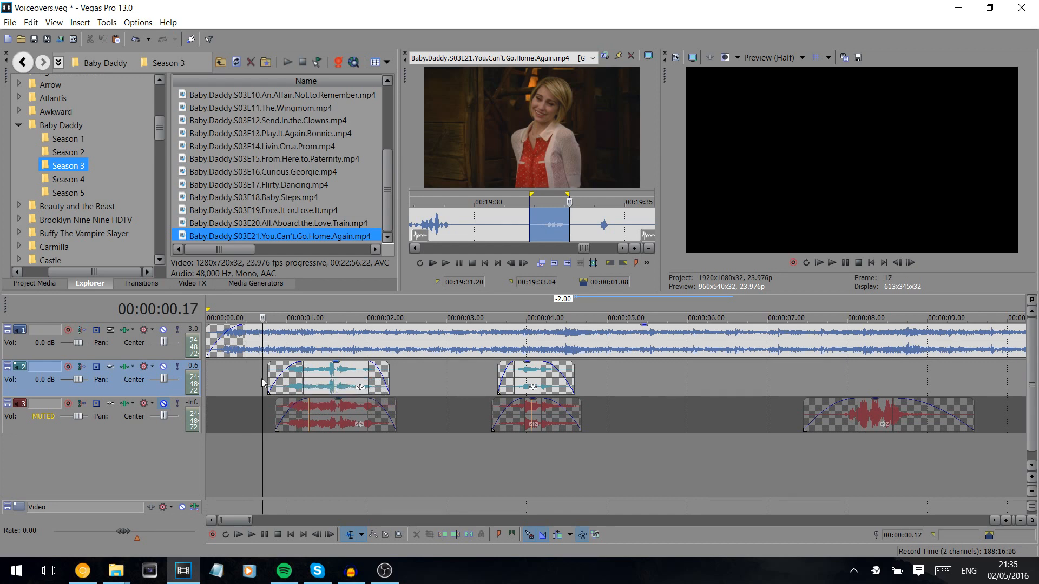
pyautogui.press('v')
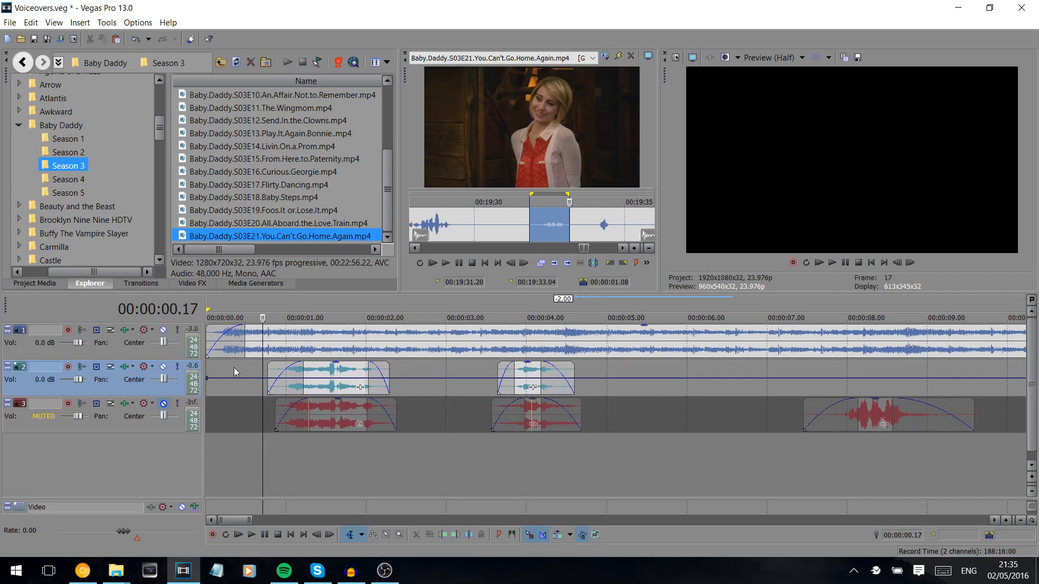
pyautogui.rightClick(251, 369)
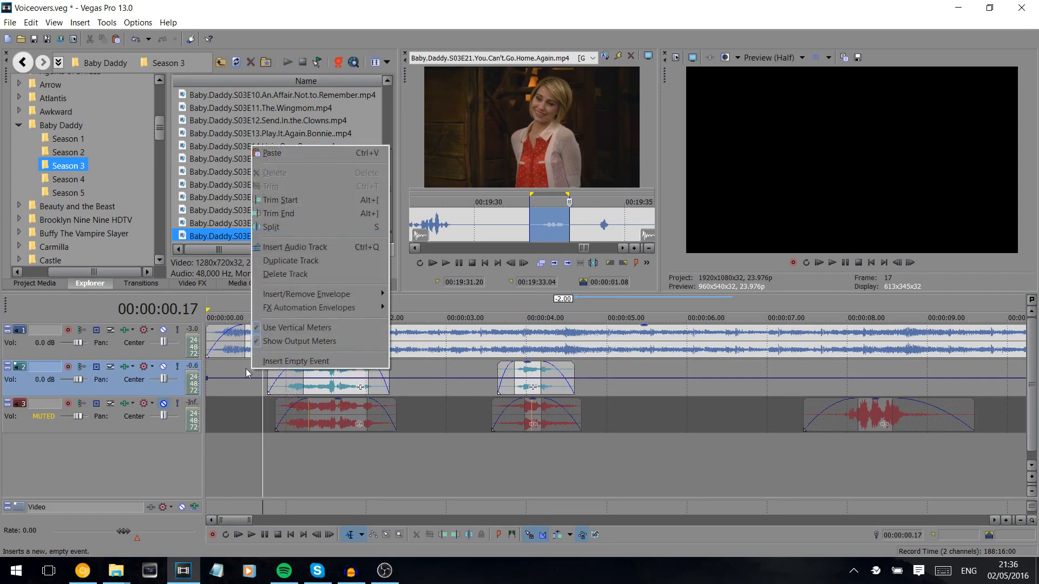
pyautogui.moveTo(293, 297)
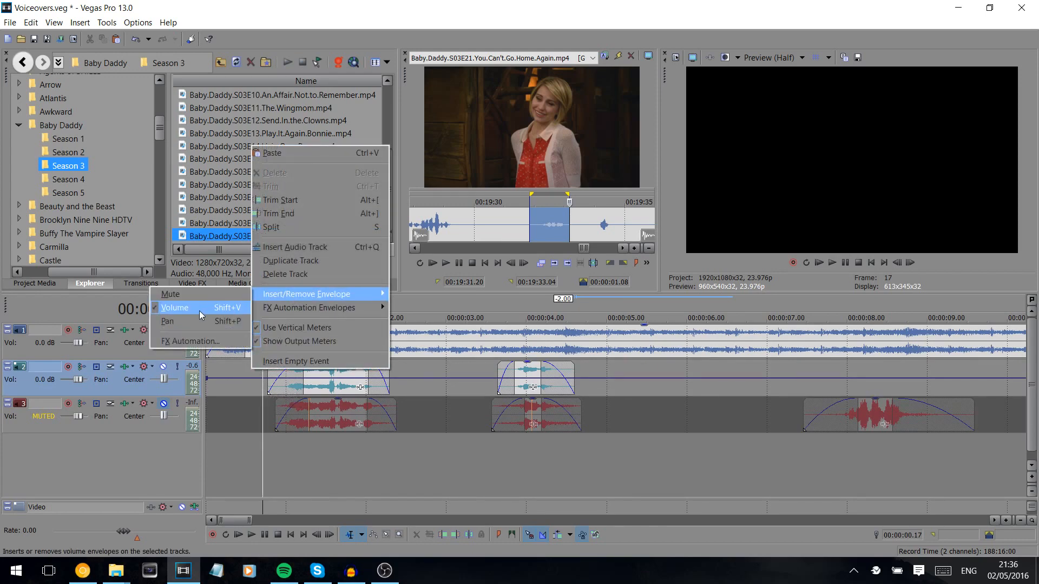
# Add two volume envelope points at each end of the first cleaned voice piece and raise the section between them
pyautogui.click(236, 385)
pyautogui.doubleClick(256, 378)
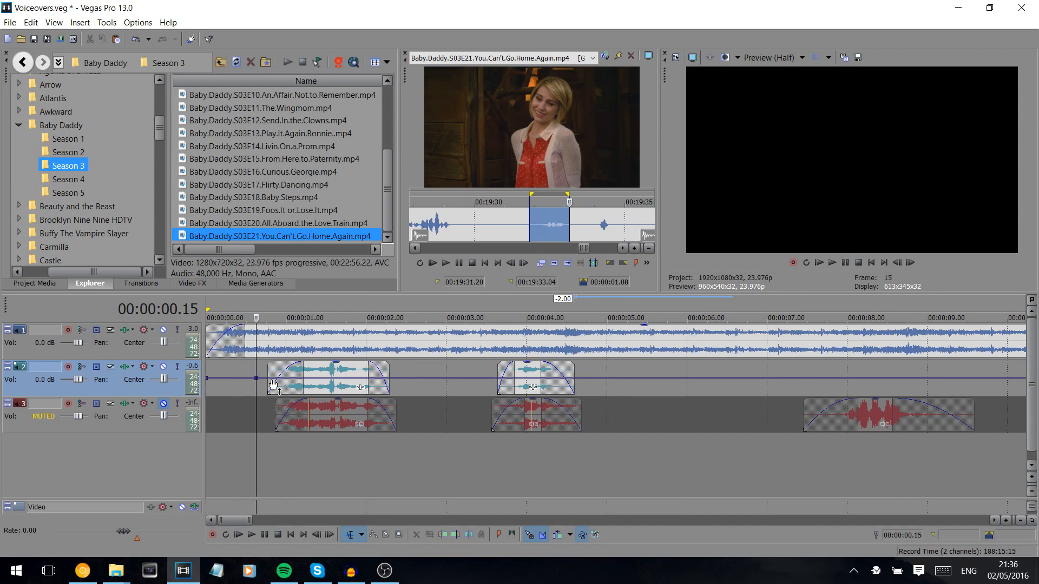
pyautogui.doubleClick(273, 379)
pyautogui.doubleClick(407, 378)
pyautogui.doubleClick(385, 378)
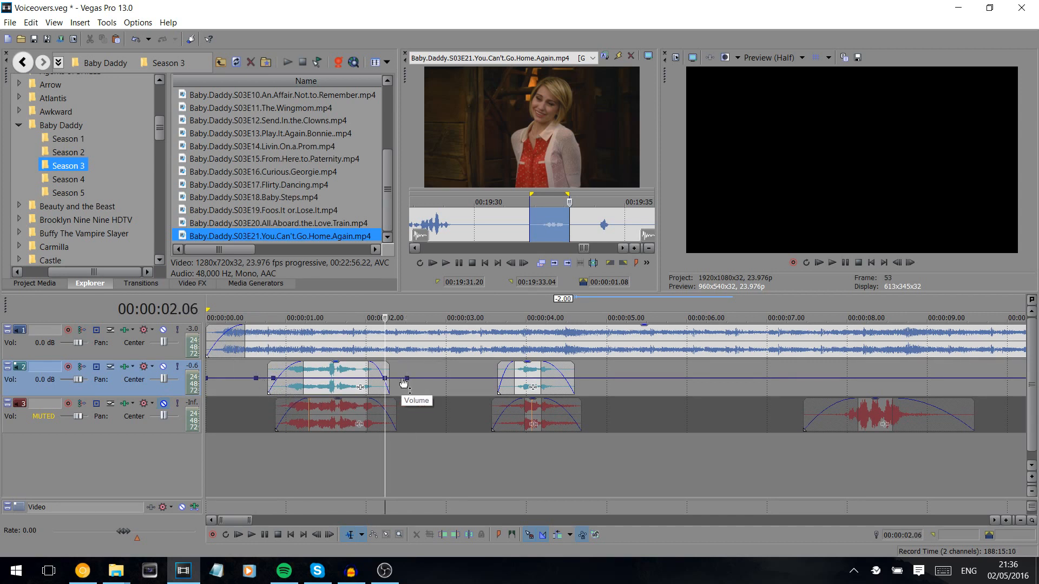
pyautogui.moveTo(334, 384); pyautogui.dragTo(367, 357)
# Play the boosted first voice piece over the music from 00:00:00.18, then stop and replay it
pyautogui.click(340, 384)
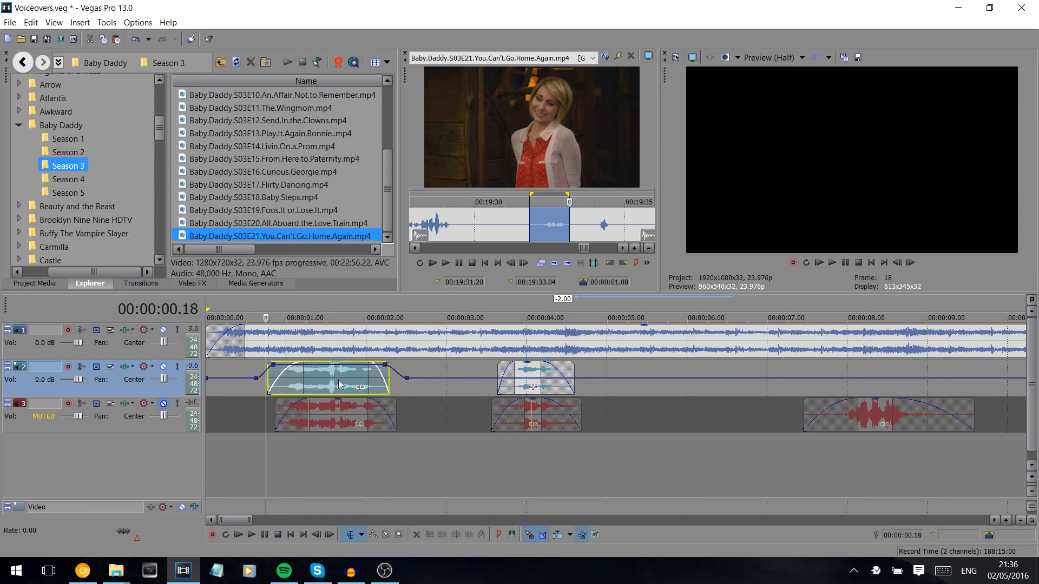
pyautogui.press('space')
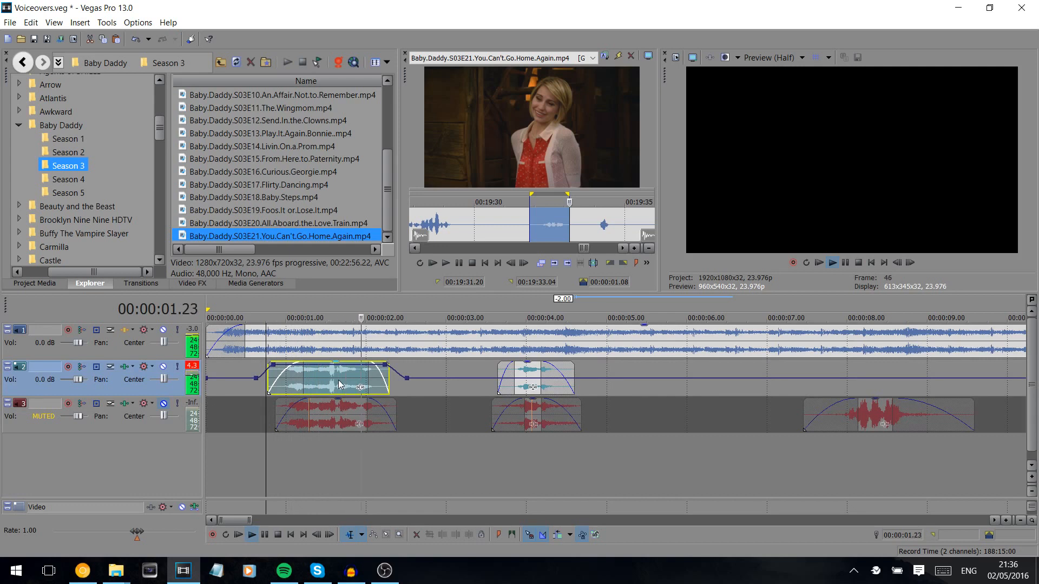
pyautogui.press('space')
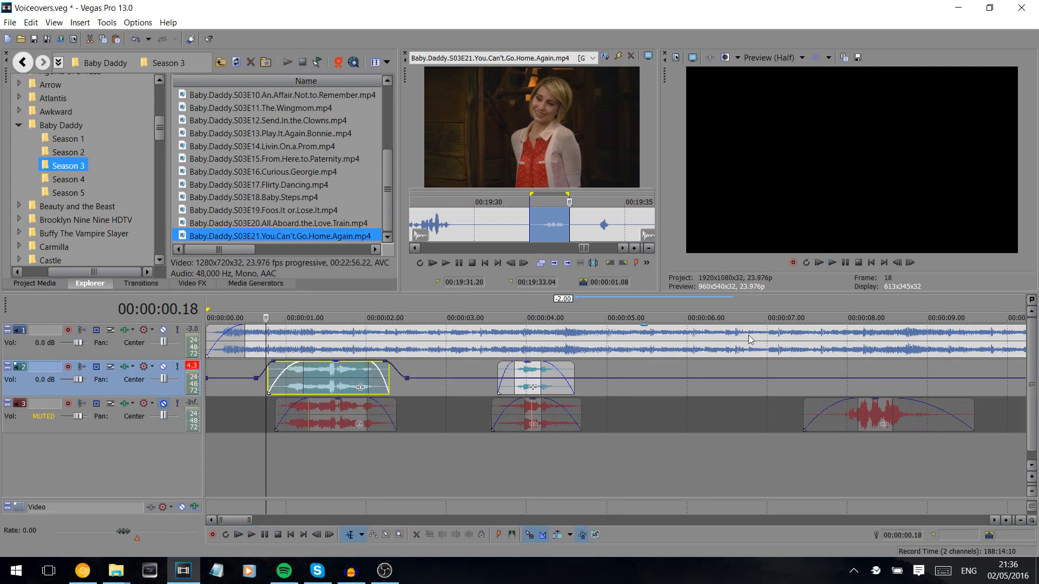
pyautogui.press('space')
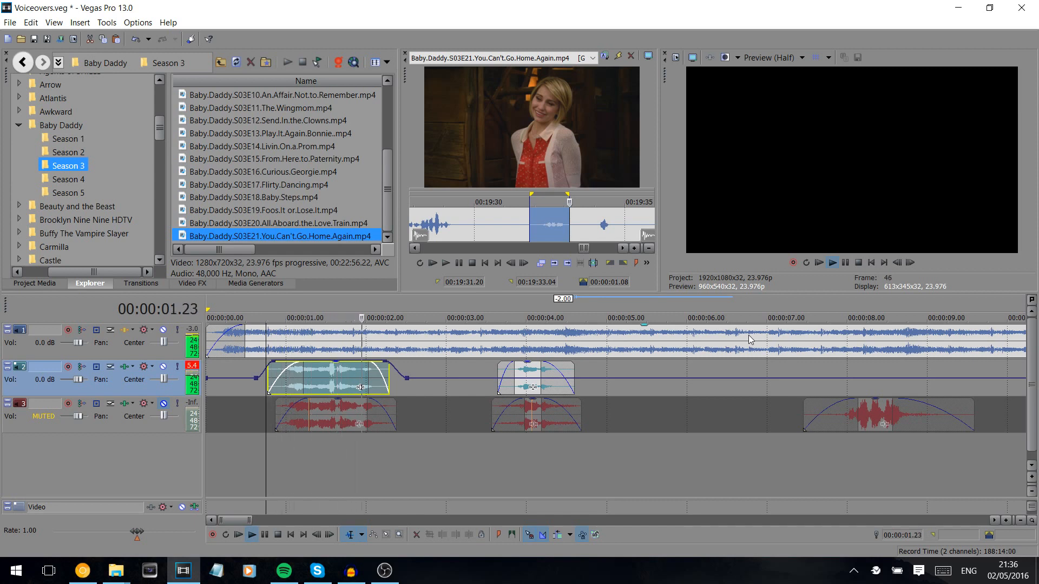
pyautogui.press('space')
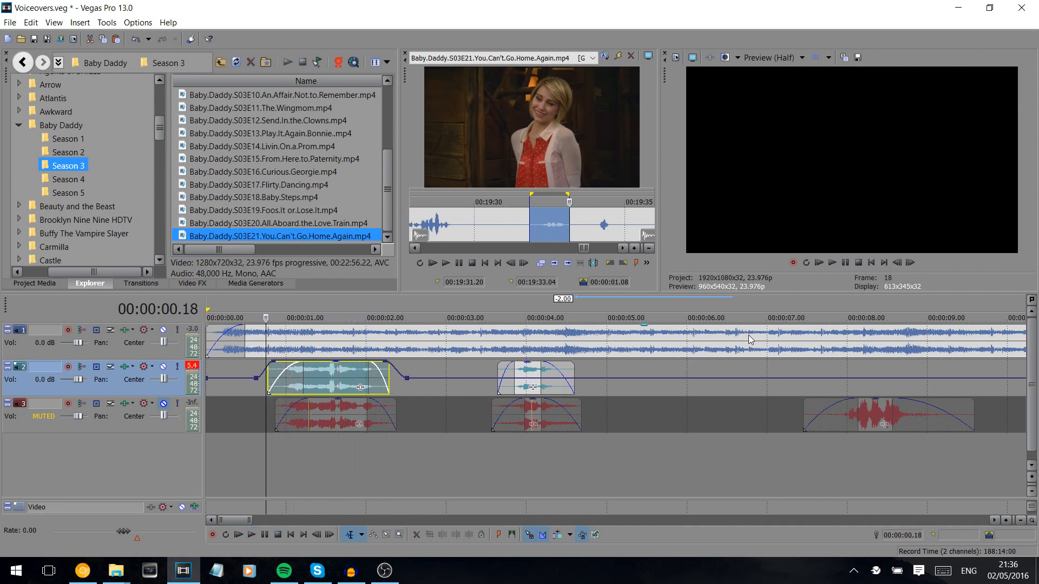
# Add two volume envelope points before and two after the second cleaned voice piece, and raise the section between them
pyautogui.doubleClick(484, 378)
pyautogui.doubleClick(476, 378)
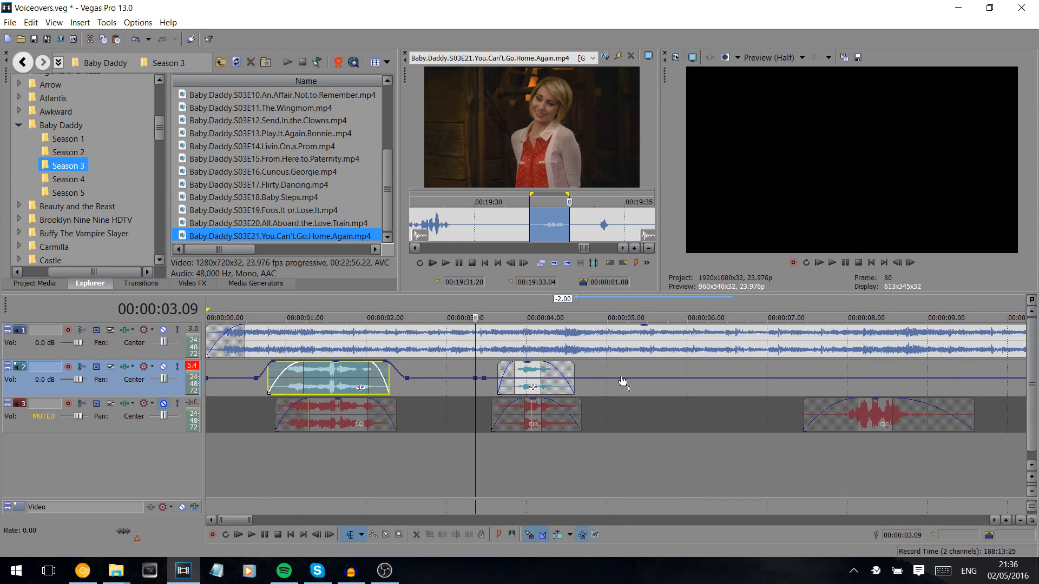
pyautogui.doubleClick(615, 378)
pyautogui.doubleClick(601, 379)
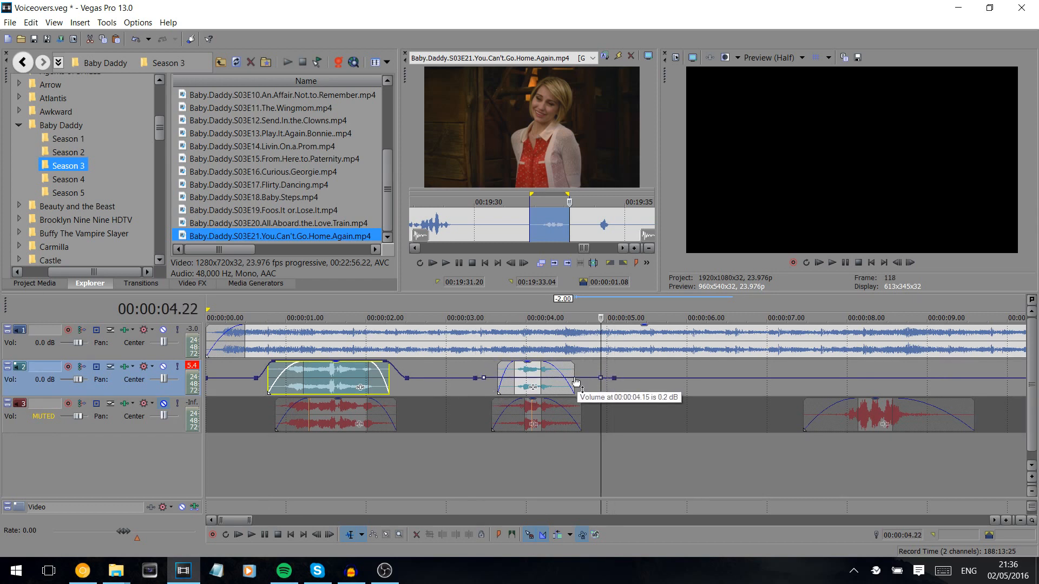
pyautogui.moveTo(529, 379)
pyautogui.mouseDown()
pyautogui.moveTo(524, 371)
pyautogui.moveTo(523, 404)
pyautogui.moveTo(532, 370)
pyautogui.mouseUp()
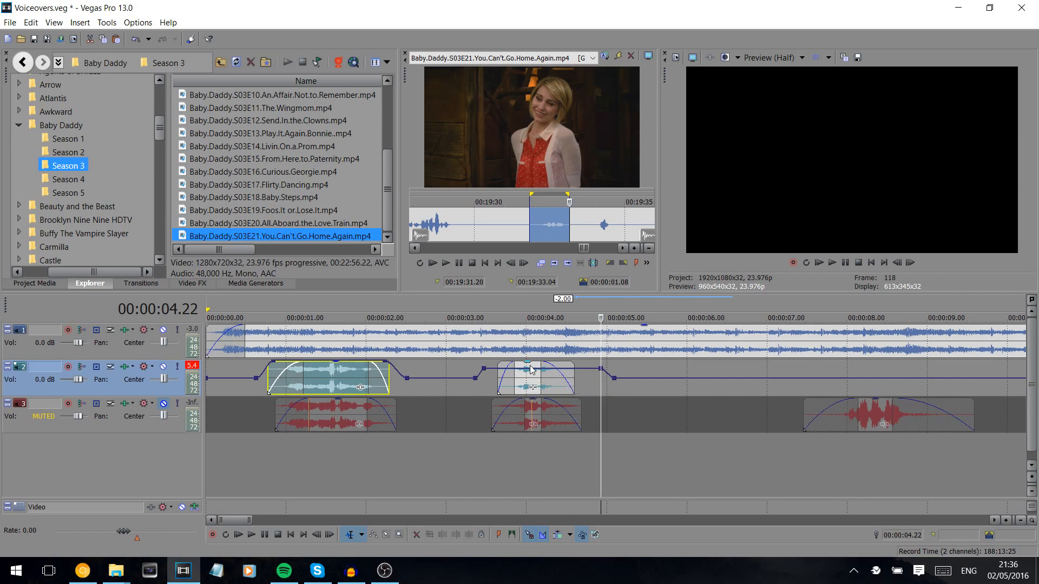
# Add a volume envelope to the music track and lower it to -2.0 dB between paired points around the two voice pieces
pyautogui.click(250, 341)
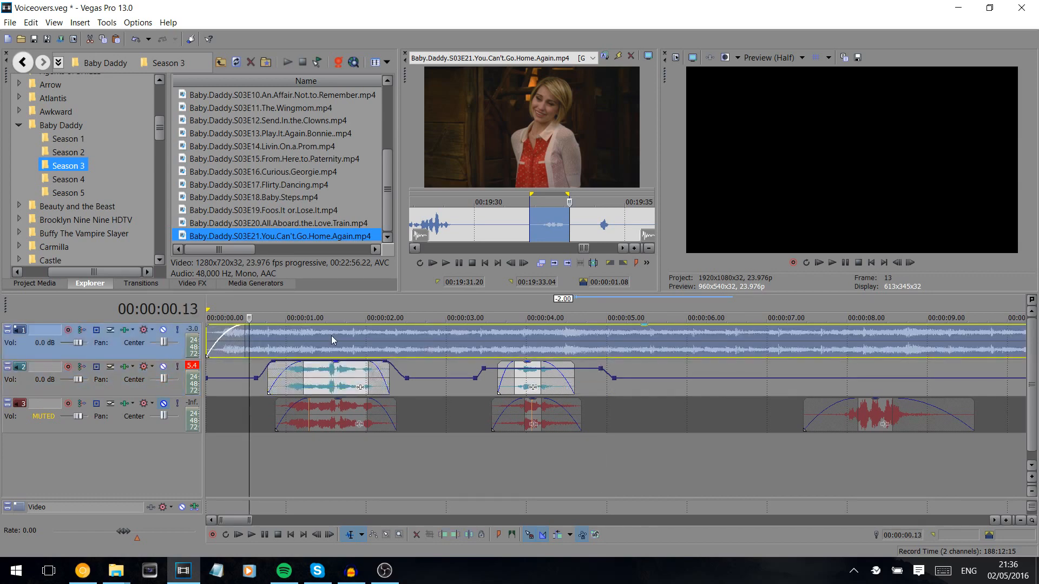
pyautogui.press('v')
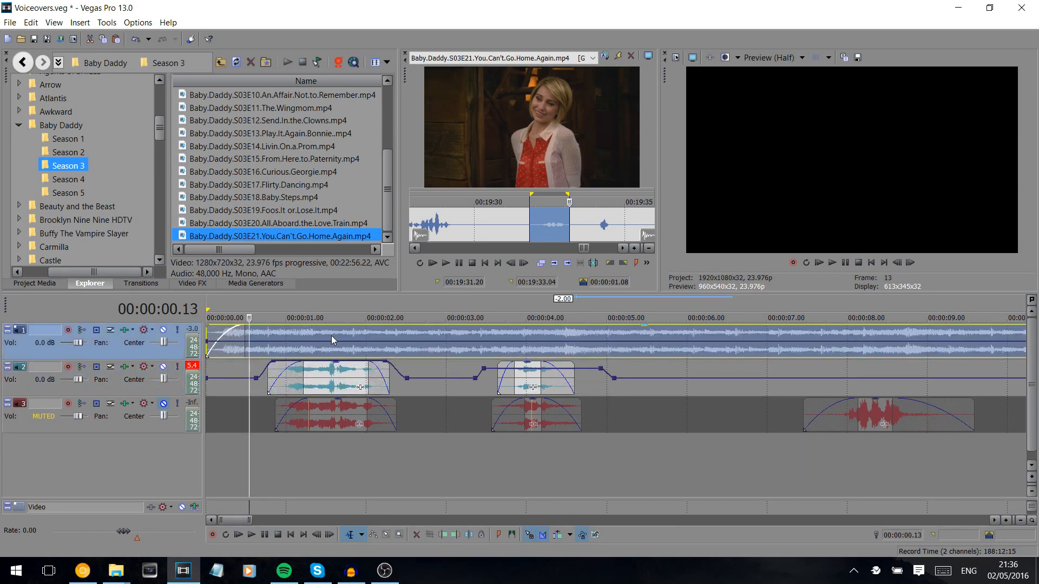
pyautogui.doubleClick(253, 342)
pyautogui.doubleClick(275, 342)
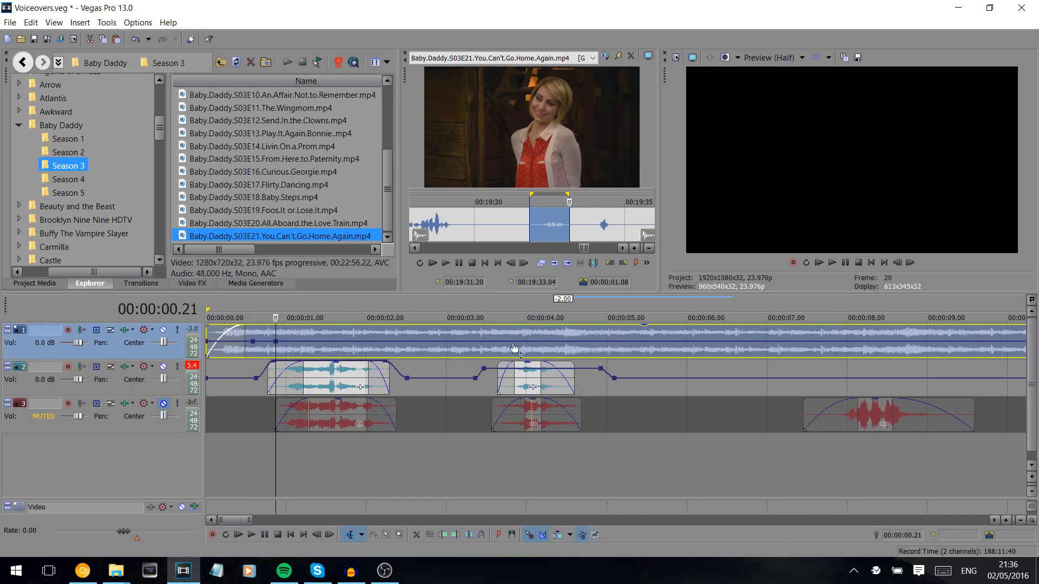
pyautogui.doubleClick(584, 342)
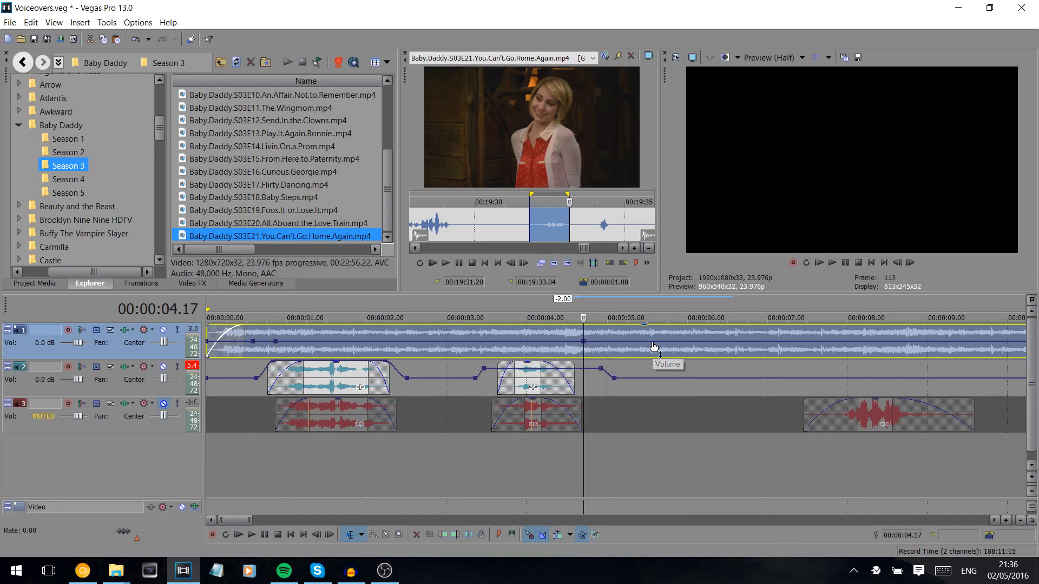
pyautogui.doubleClick(652, 342)
pyautogui.moveTo(318, 345); pyautogui.dragTo(318, 351)
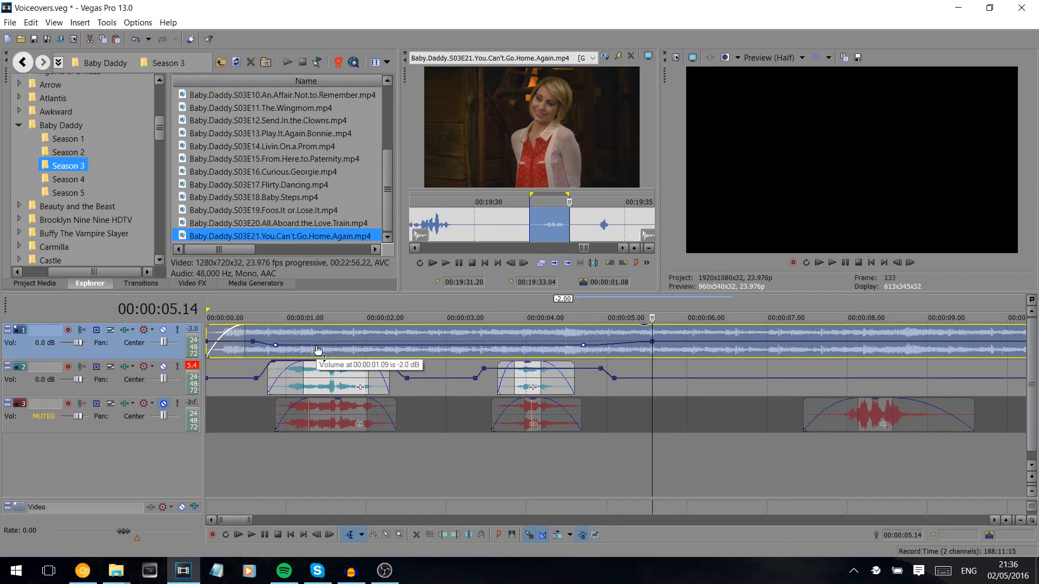
# Move the first added point of the music's volume envelope back to about 00:00:00.08 and play the mix from there
pyautogui.moveTo(253, 347); pyautogui.dragTo(233, 347)
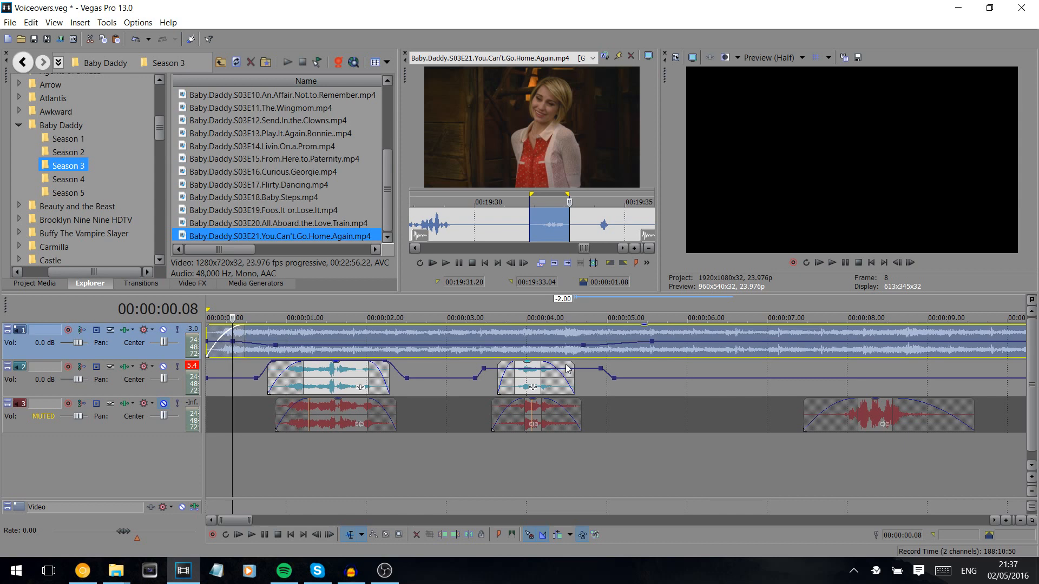
pyautogui.press('space')
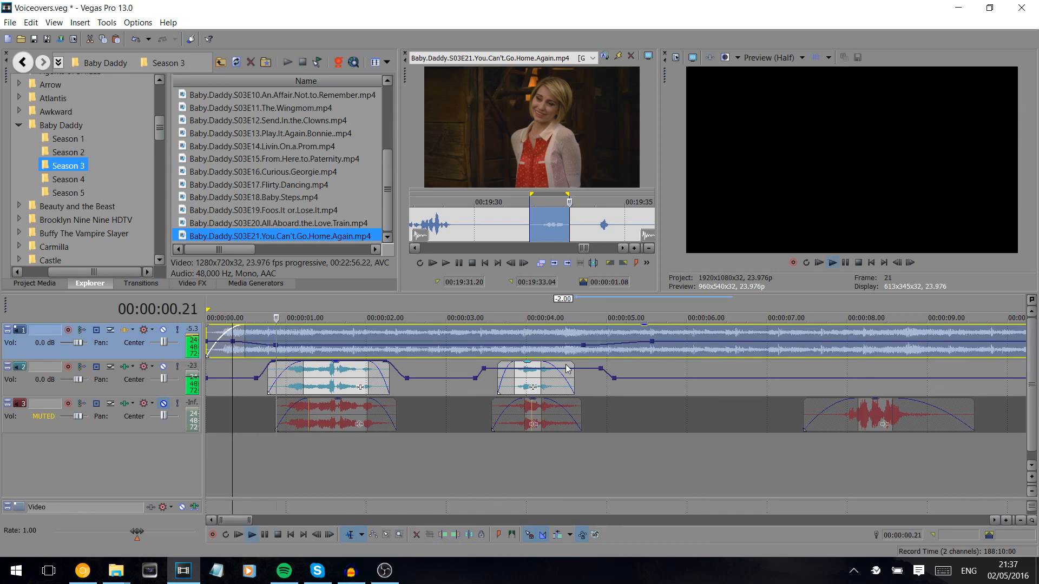
pyautogui.press('space')
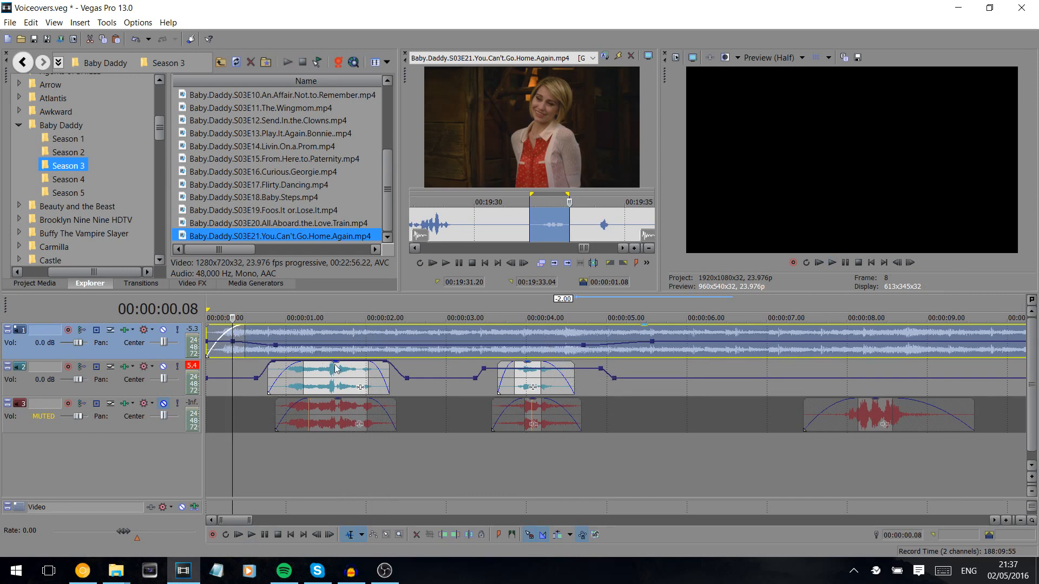
# Add the Echo effects package to the cleaned voice track's effects chain
pyautogui.click(352, 378)
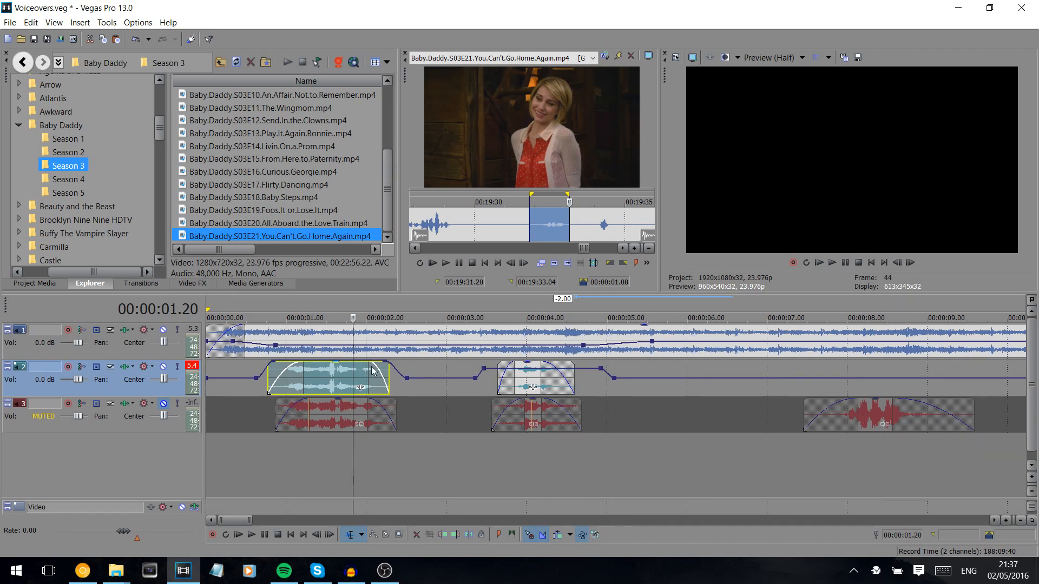
pyautogui.click(126, 368)
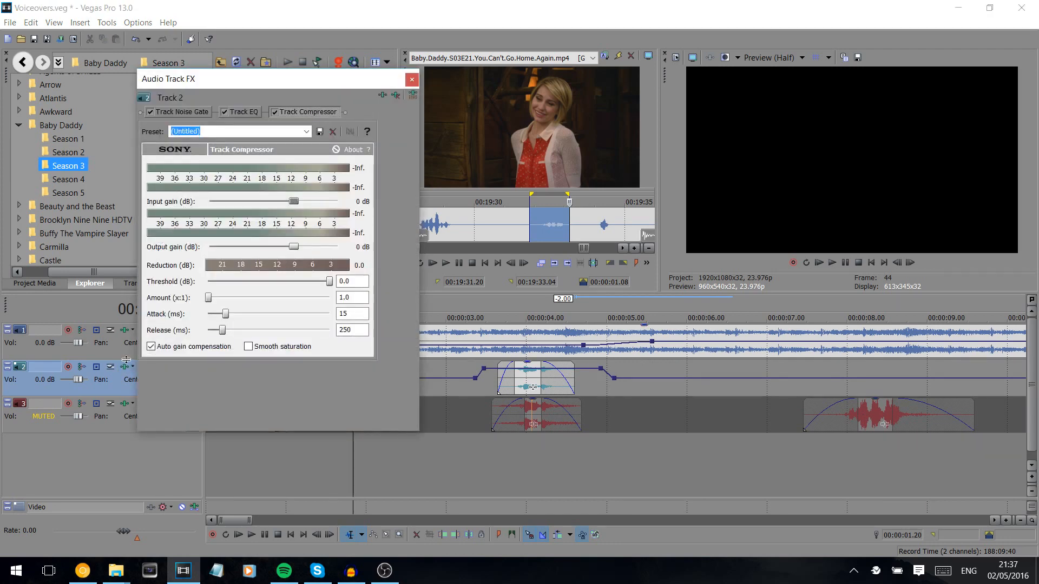
pyautogui.click(382, 95)
pyautogui.click(223, 279)
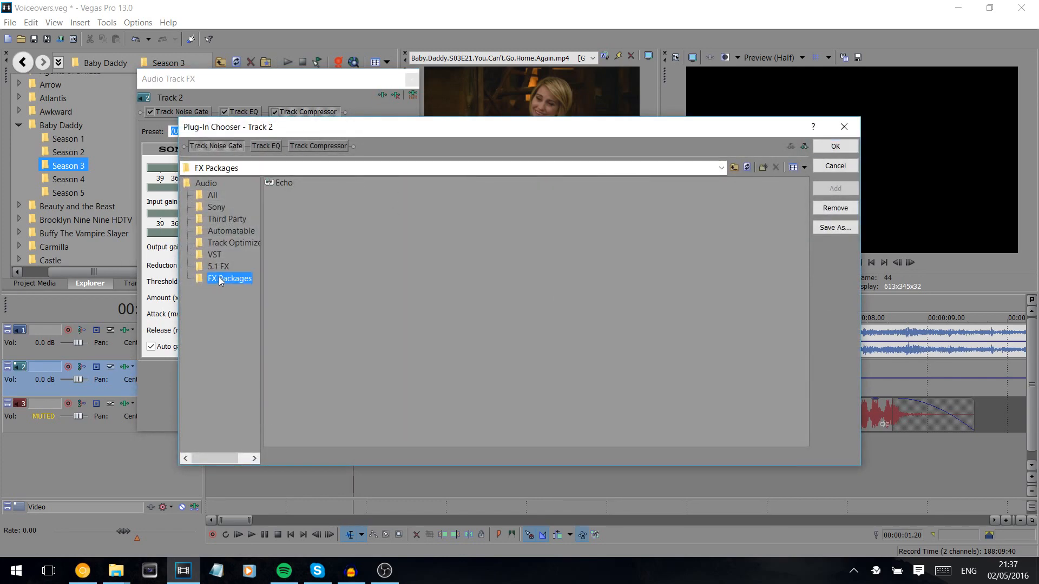
pyautogui.doubleClick(284, 183)
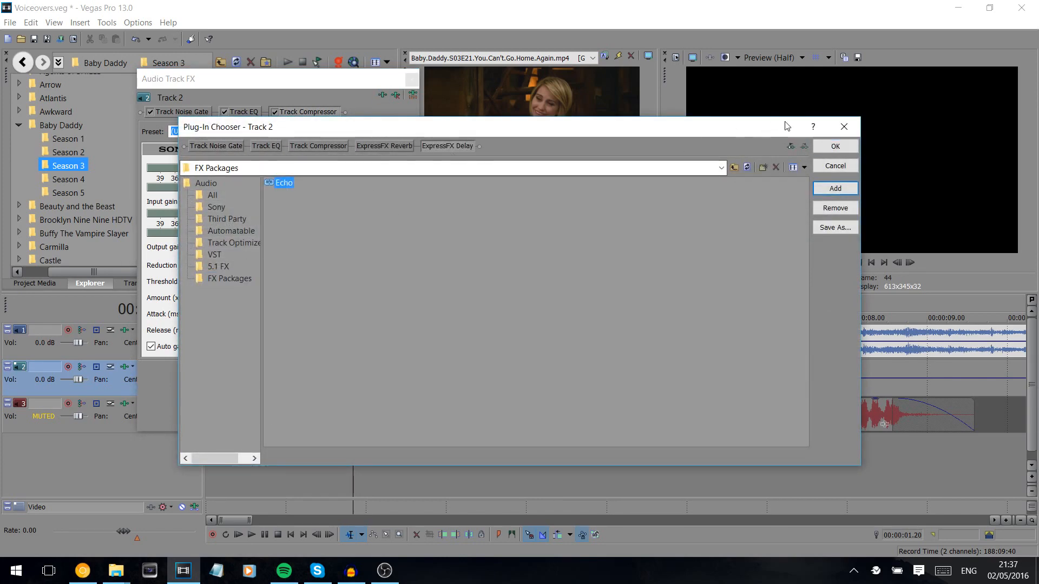
pyautogui.click(835, 146)
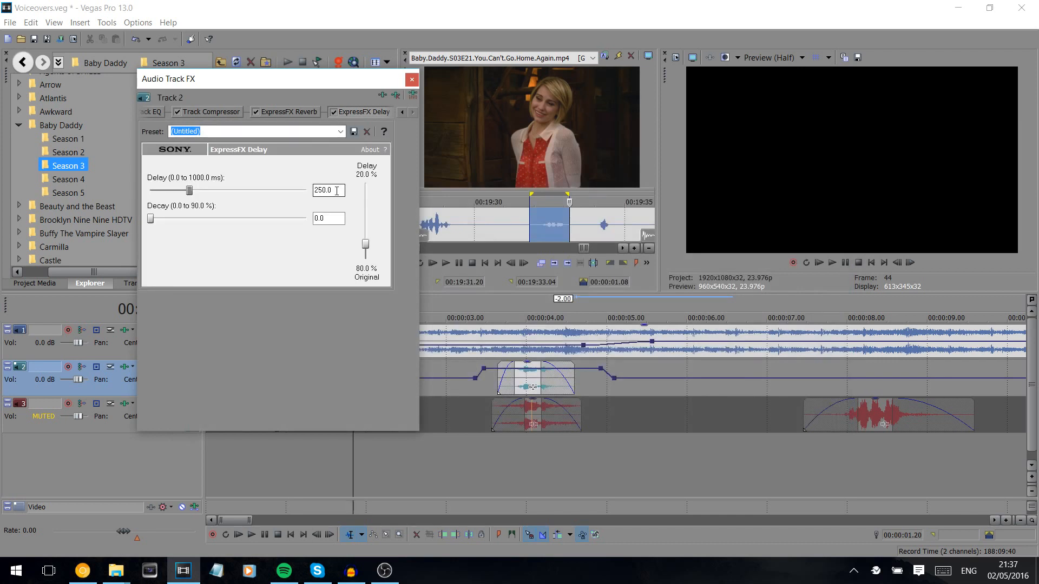
# Examine the ExpressFX Reverb and ExpressFX Delay settings, close the track effects and play the voice pieces from 00:00:00.21
pyautogui.moveTo(317, 86); pyautogui.dragTo(864, 95)
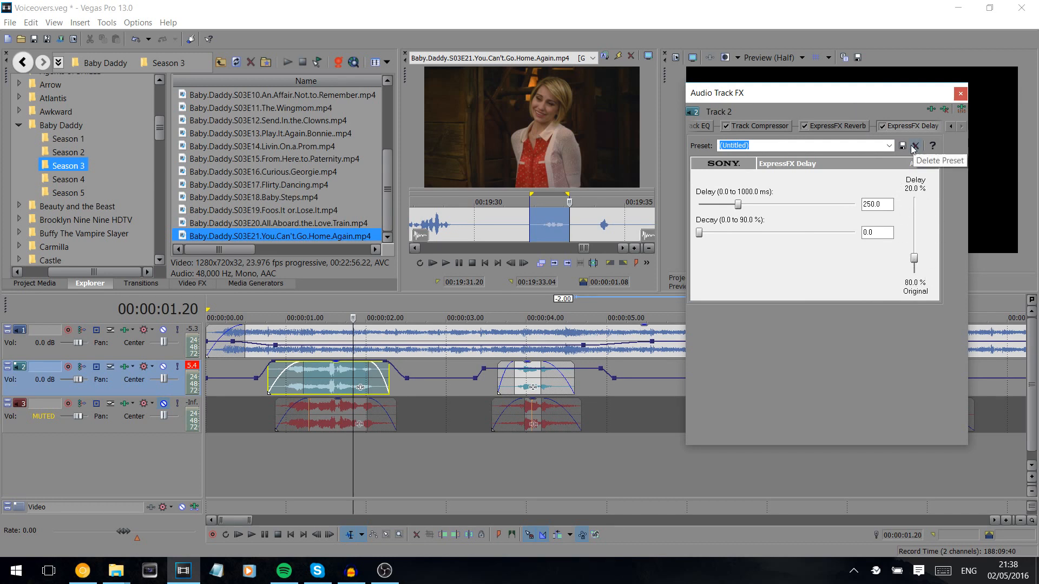
pyautogui.click(846, 127)
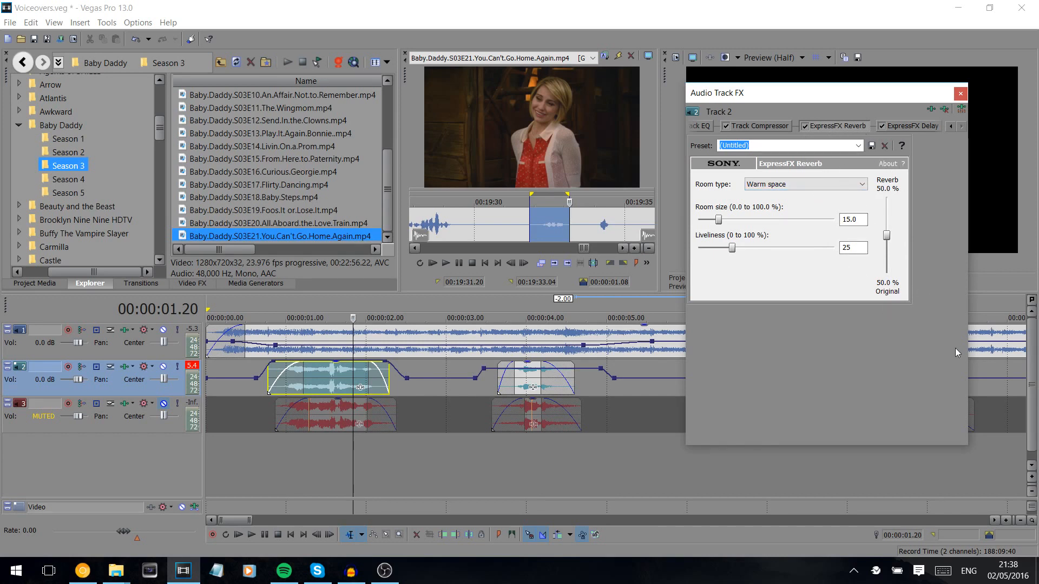
pyautogui.click(913, 128)
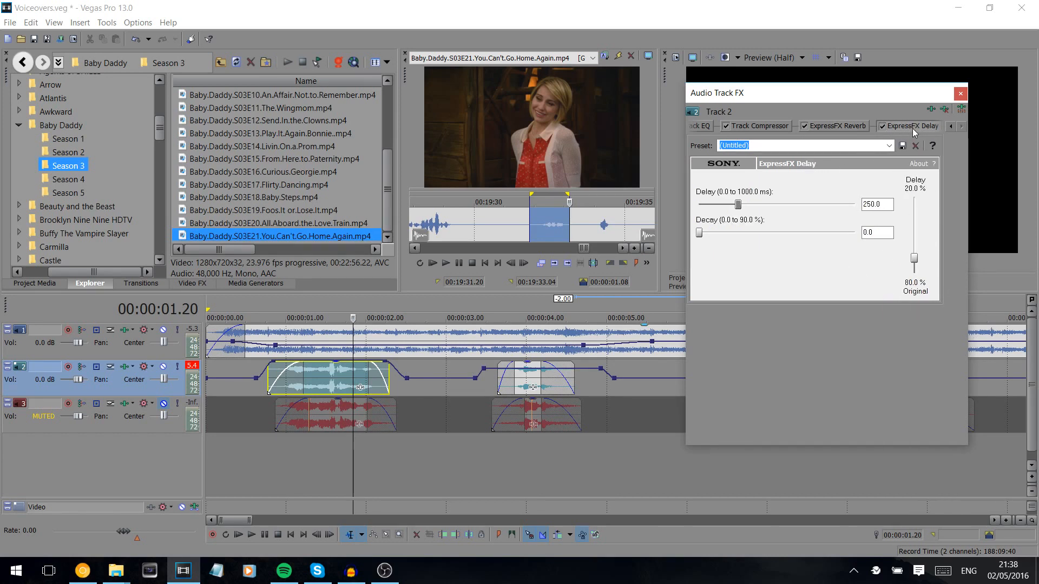
pyautogui.click(960, 94)
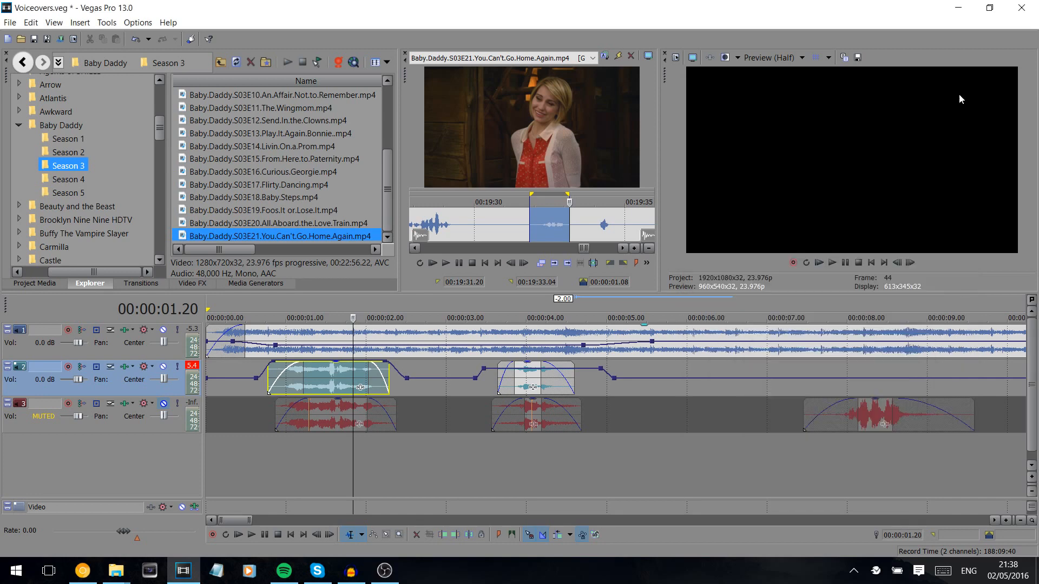
pyautogui.click(278, 370)
pyautogui.press('space')
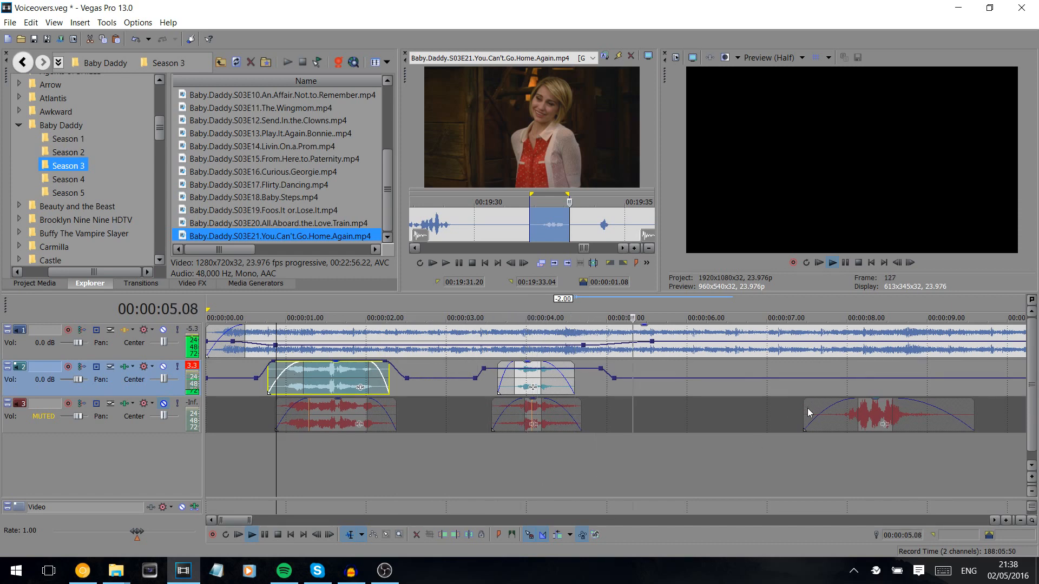
# Move the last clip from the muted track up to the cleaned voice track and place the cursor before it at 00:00:06.22
pyautogui.moveTo(809, 407); pyautogui.dragTo(809, 383)
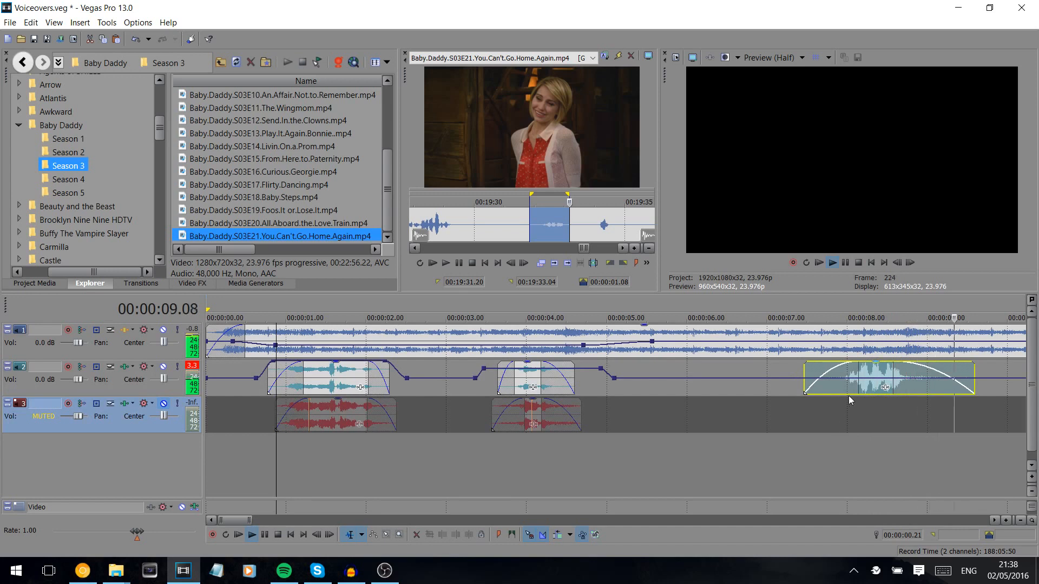
pyautogui.click(868, 371)
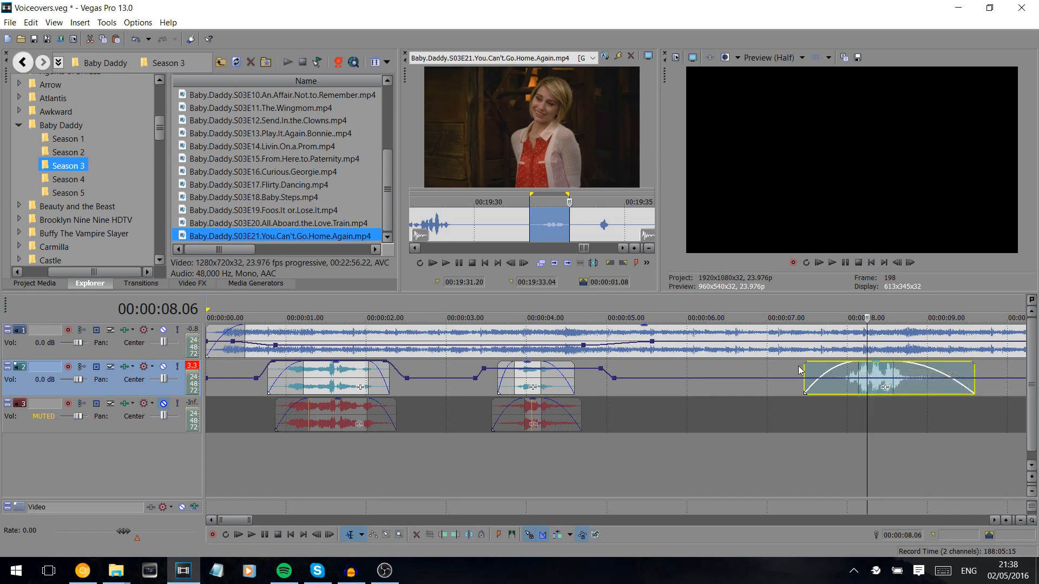
pyautogui.click(762, 371)
pyautogui.scroll(-3, 771, 362)
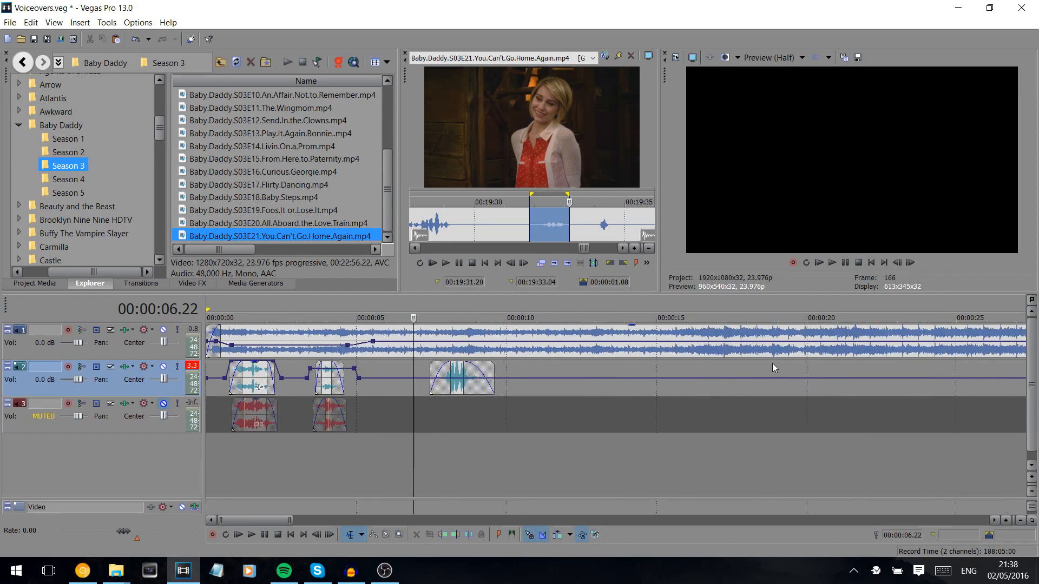